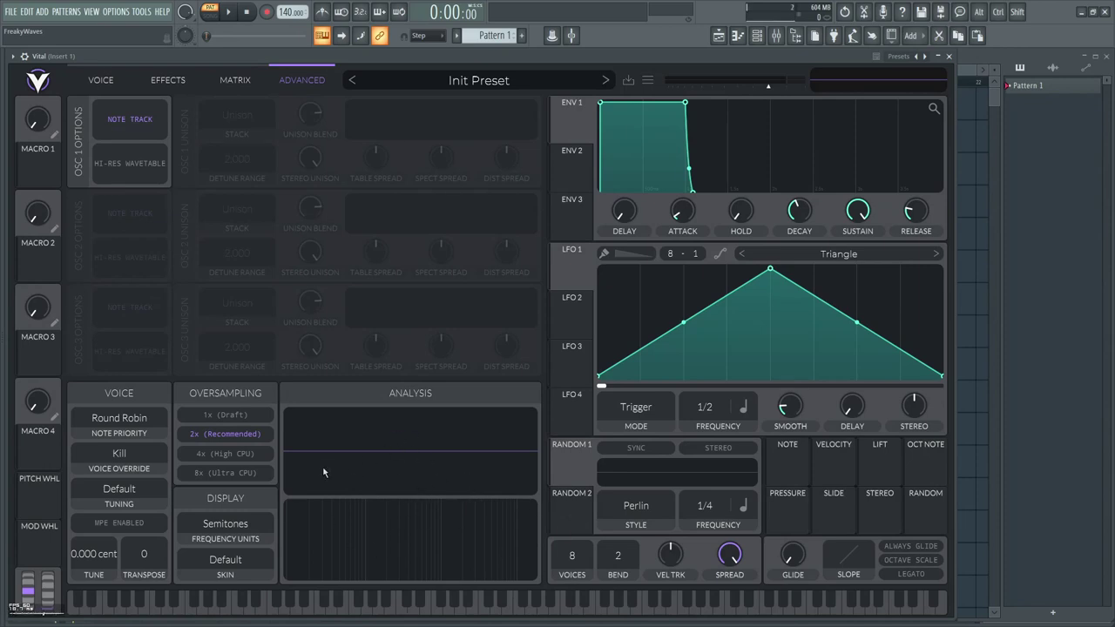
Step: Audition the default wavetable and load the Basic Shapes wavetable into oscillator 1
{"action": "key", "text": "q"}
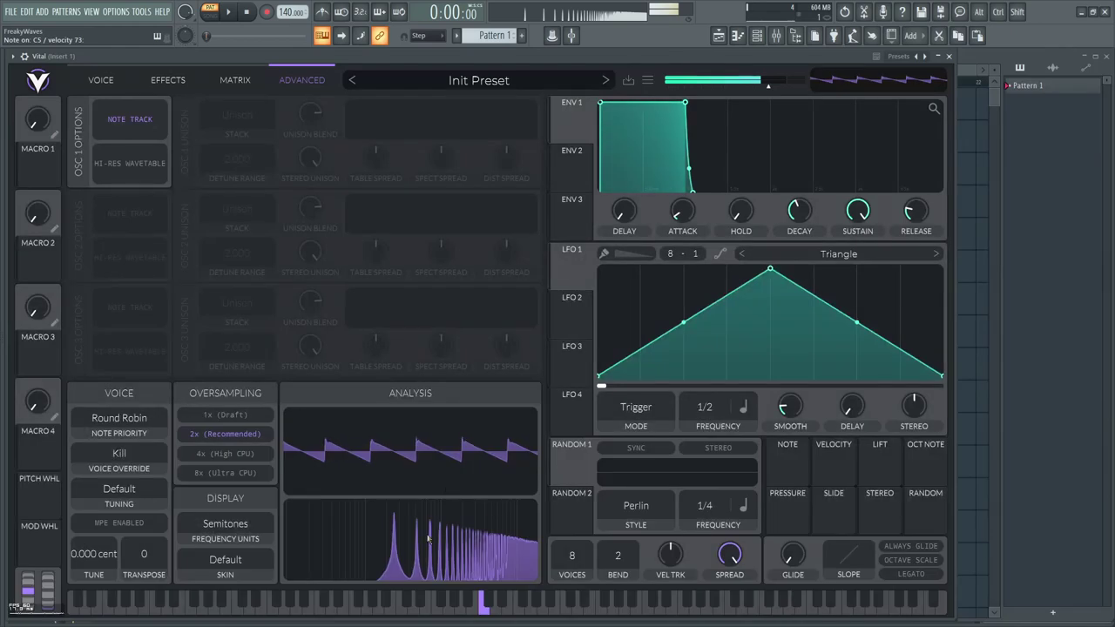
{"action": "key", "text": "q"}
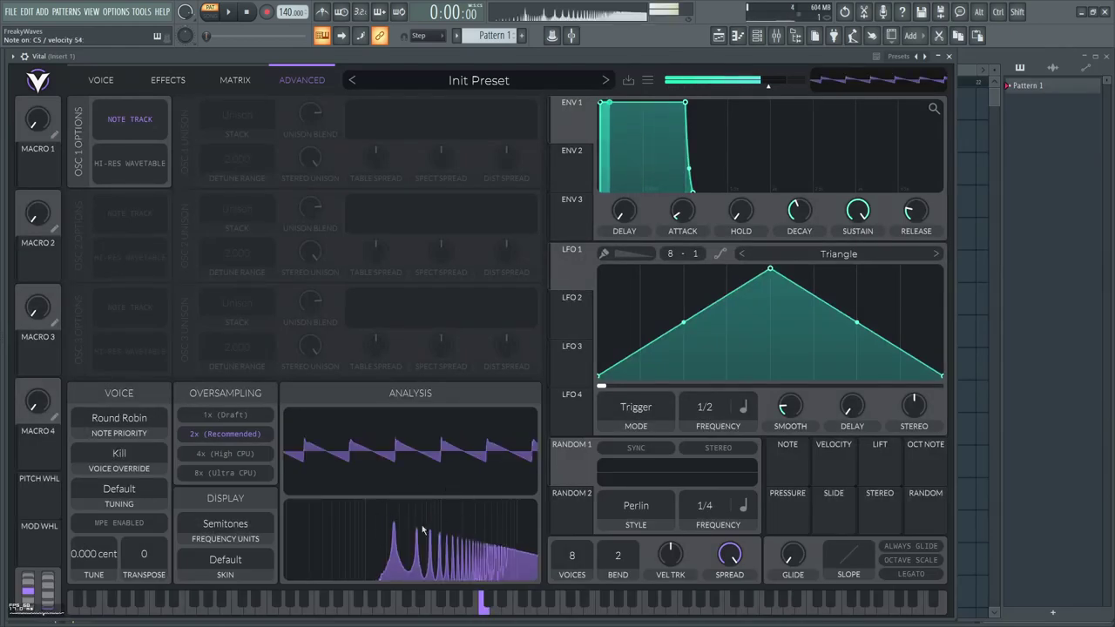
{"action": "left_click", "coordinate": [101, 79]}
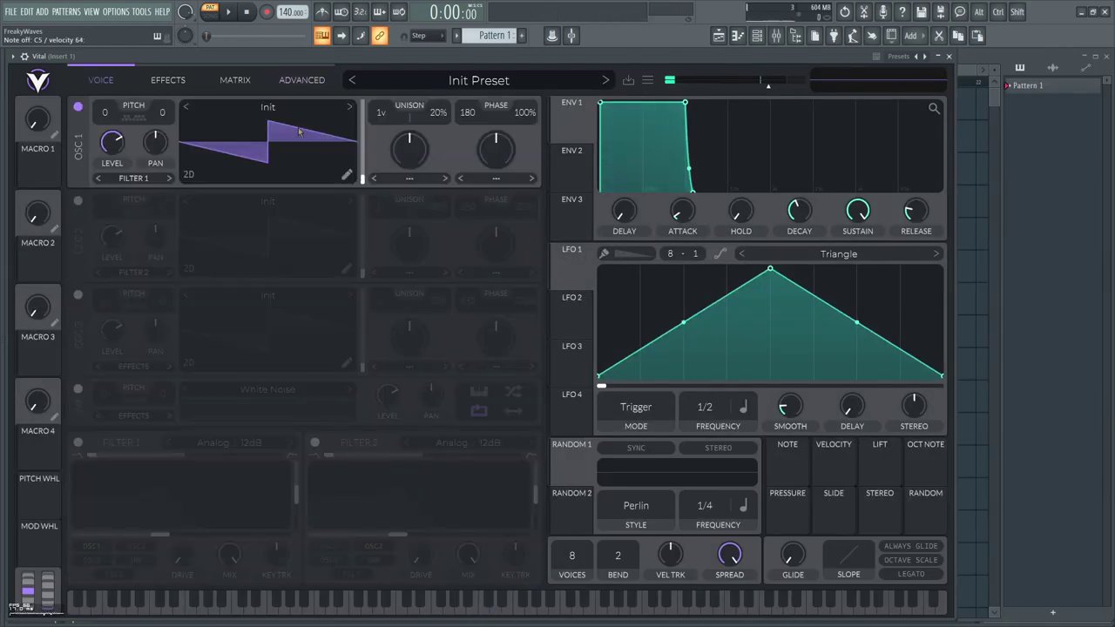
{"action": "left_click", "coordinate": [270, 108]}
{"action": "left_click", "coordinate": [584, 135]}
Step: Play a note and examine the Basic Shapes sine in the waveform and spectrum analysis
{"action": "left_click", "coordinate": [304, 77]}
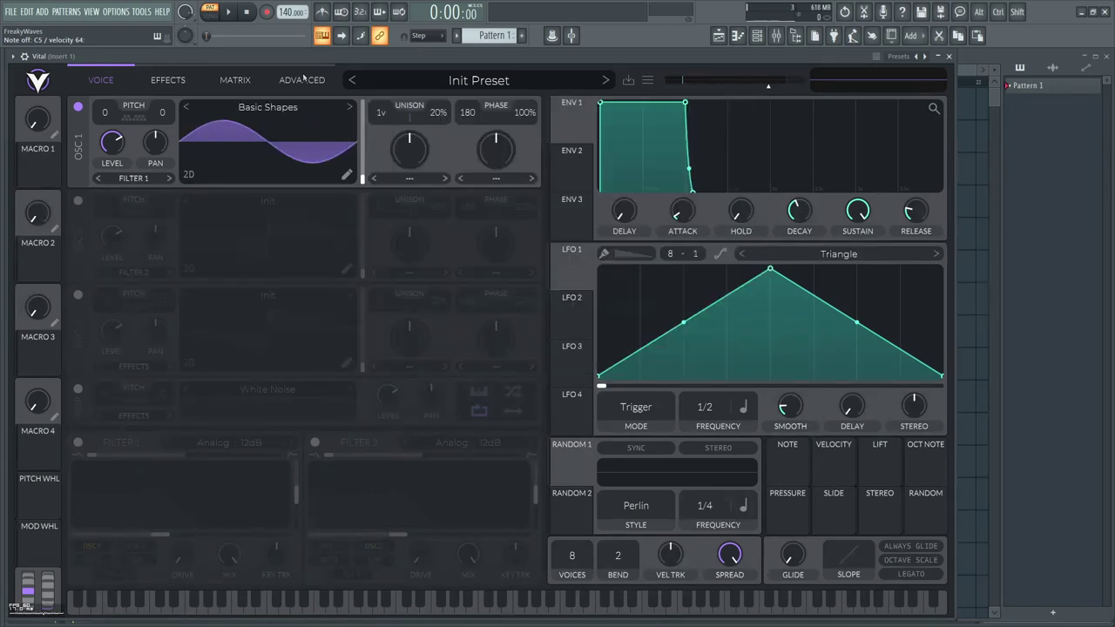
{"action": "left_click", "coordinate": [302, 79]}
{"action": "key", "text": "q"}
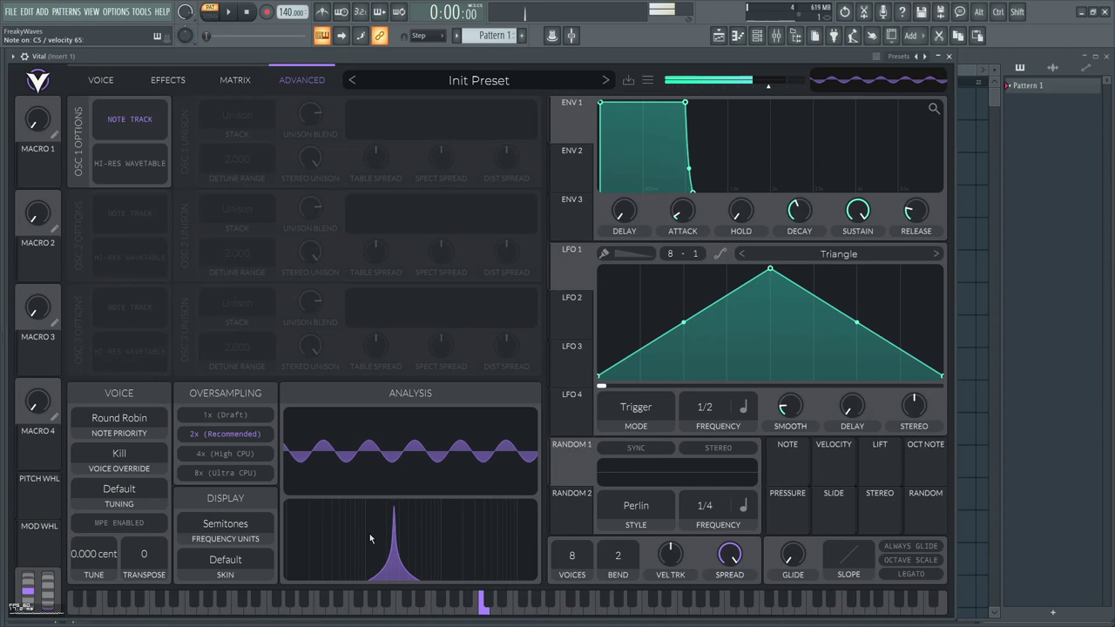
Step: Reshape LFO 1 into a steep exponential decay from full height at the start, with its smoothing at minimum
{"action": "left_click", "coordinate": [100, 79]}
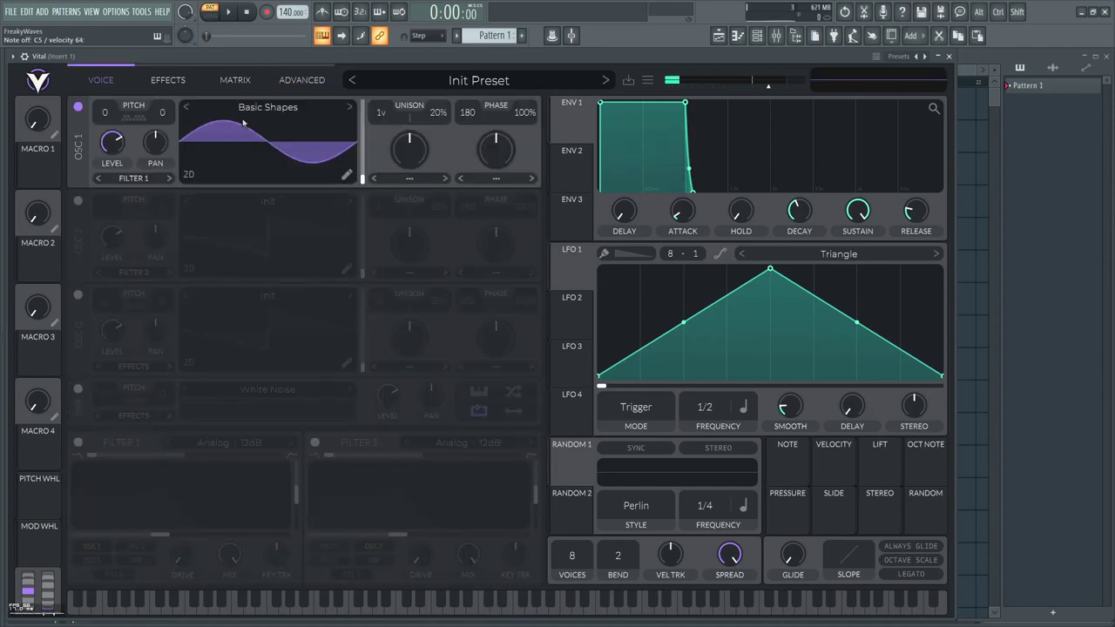
{"action": "key", "text": "q"}
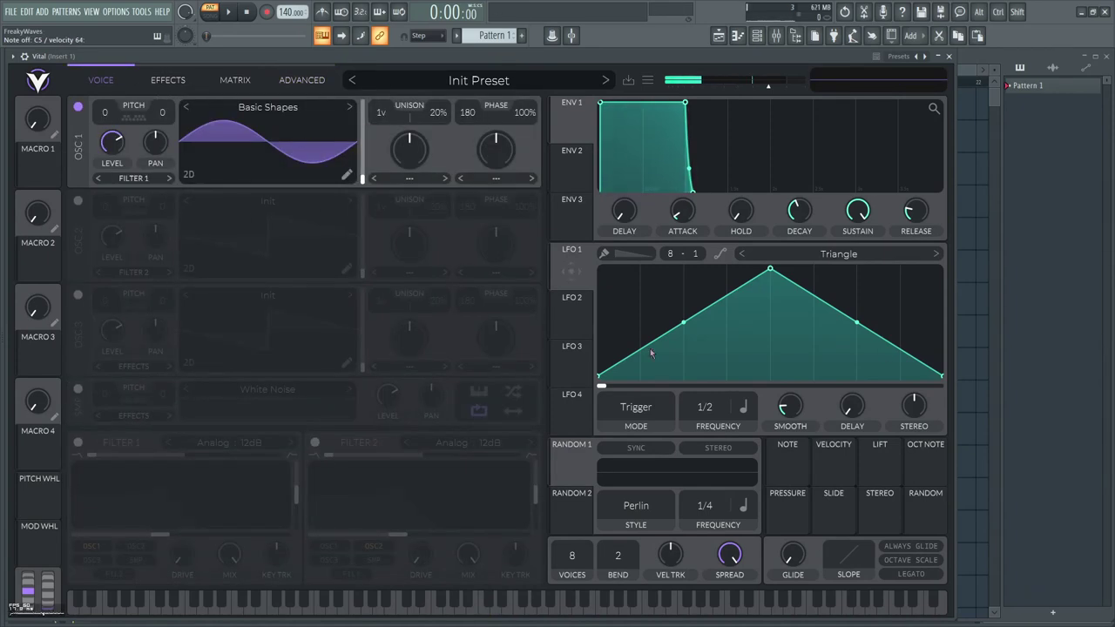
{"action": "left_click_drag", "start_coordinate": [770, 271], "coordinate": [561, 218]}
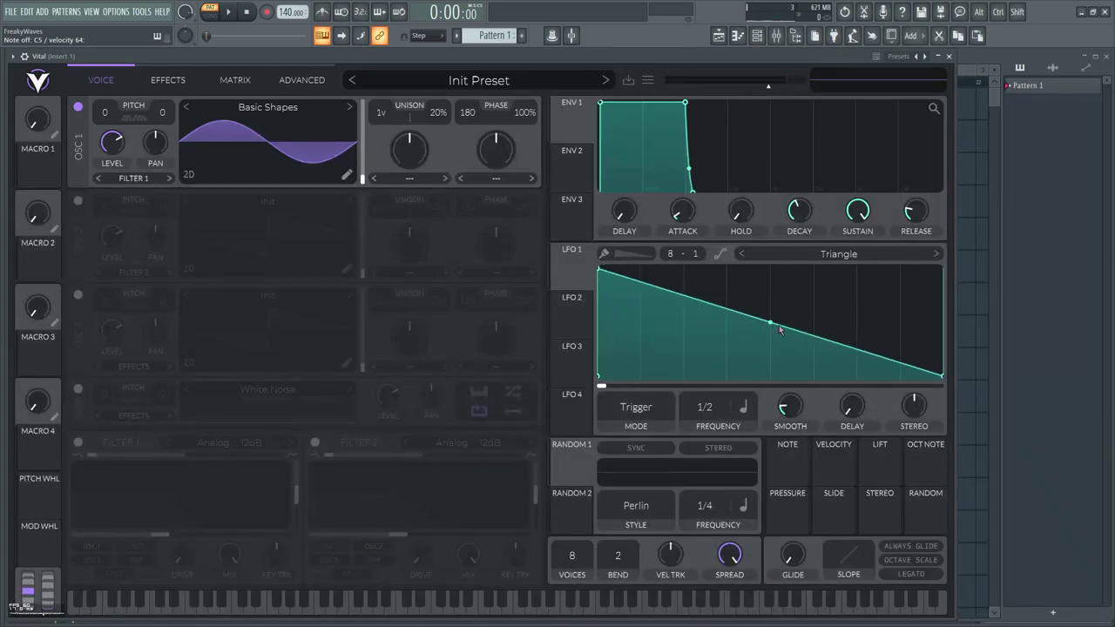
{"action": "left_click_drag", "start_coordinate": [781, 330], "coordinate": [781, 375]}
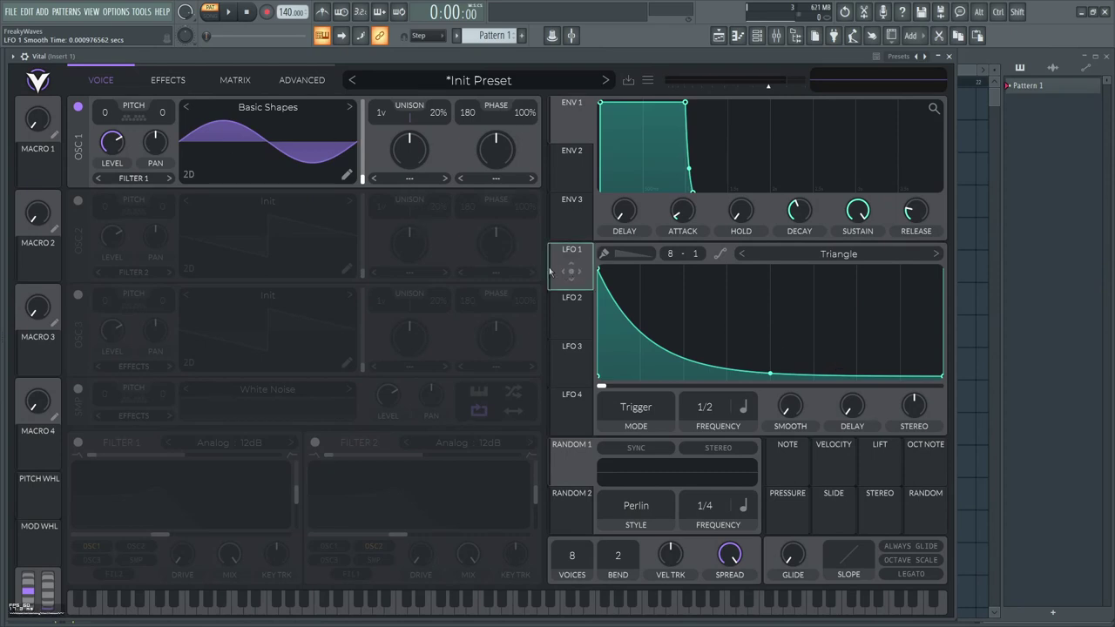
Step: Modulate oscillator 1's pitch transpose with LFO 1 at an amount of 96 and audition the sound
{"action": "left_click_drag", "start_coordinate": [550, 273], "coordinate": [105, 133]}
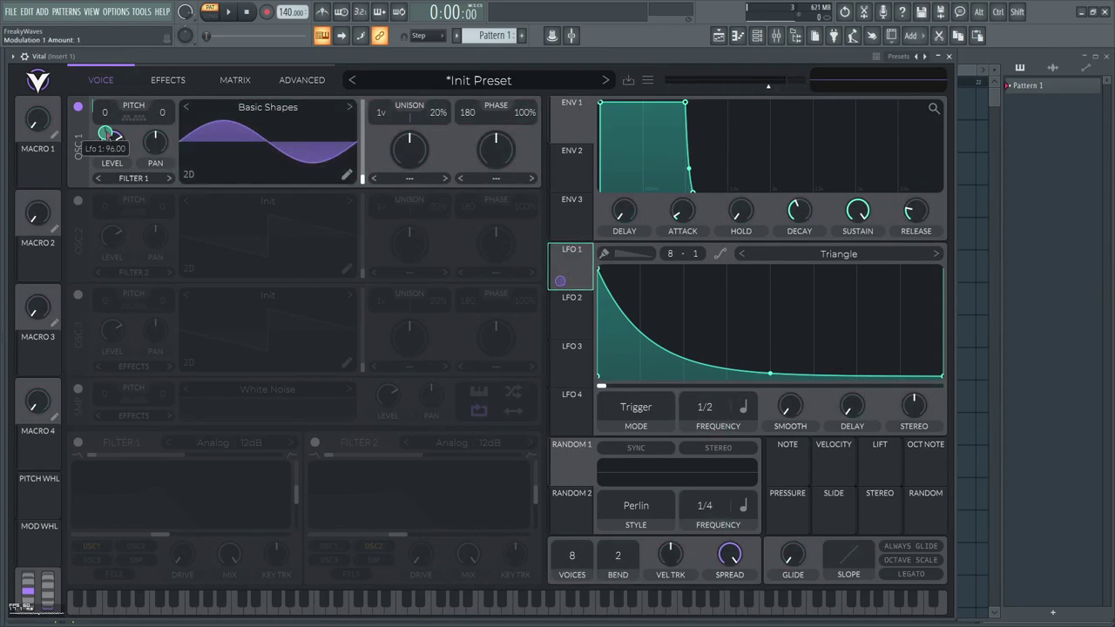
{"action": "key", "text": "q"}
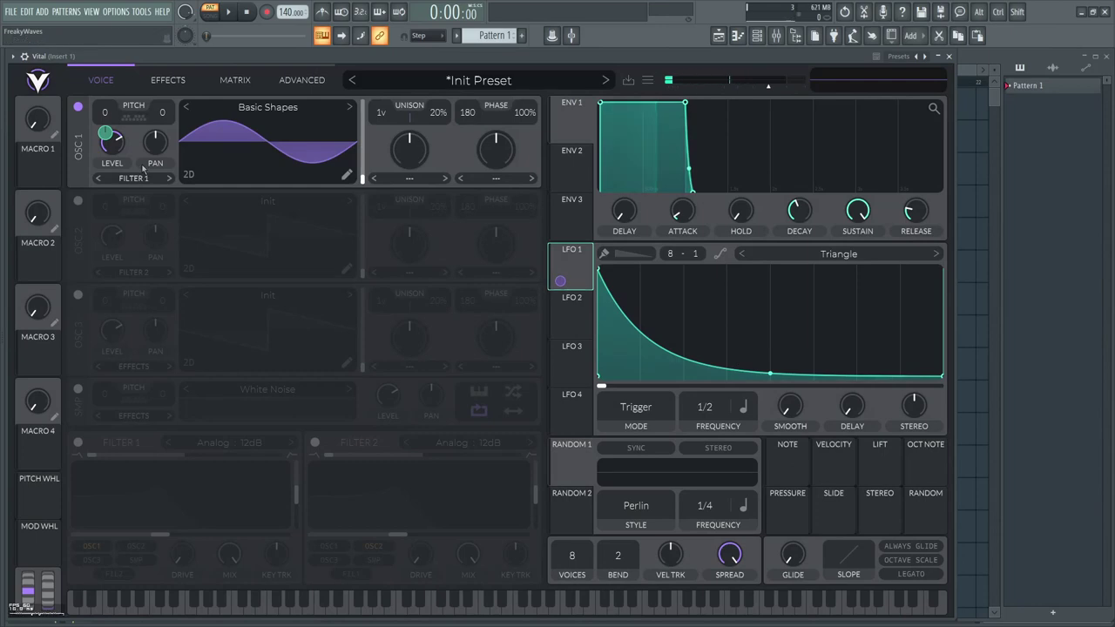
{"action": "key", "text": "z"}
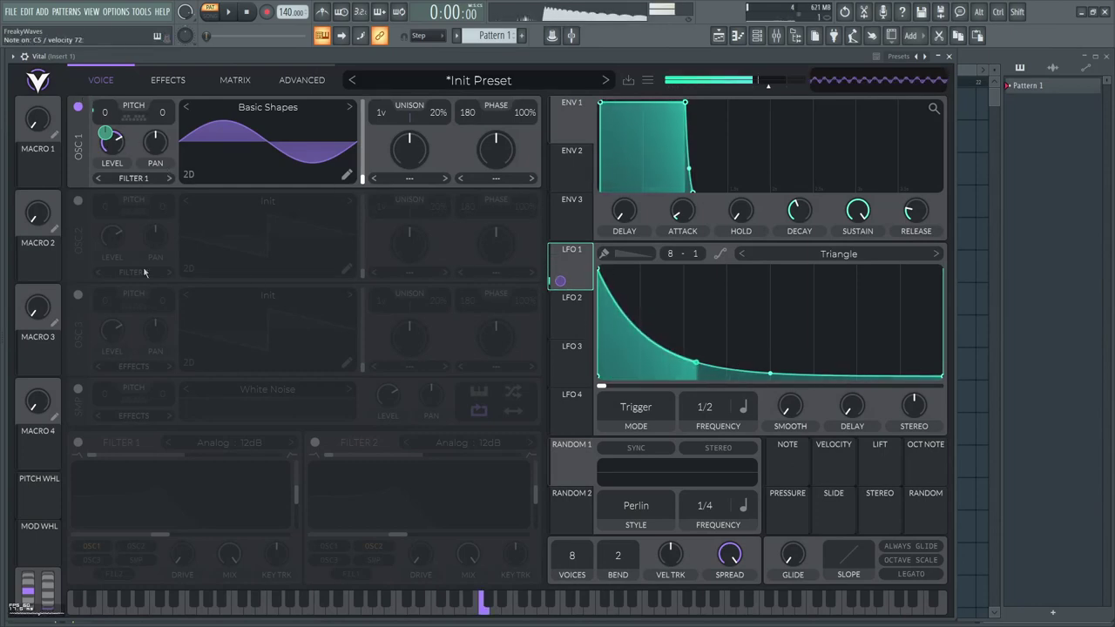
Step: Make the LFO 1 modulation of oscillator 1's pitch bipolar and audition it
{"action": "right_click", "coordinate": [113, 137]}
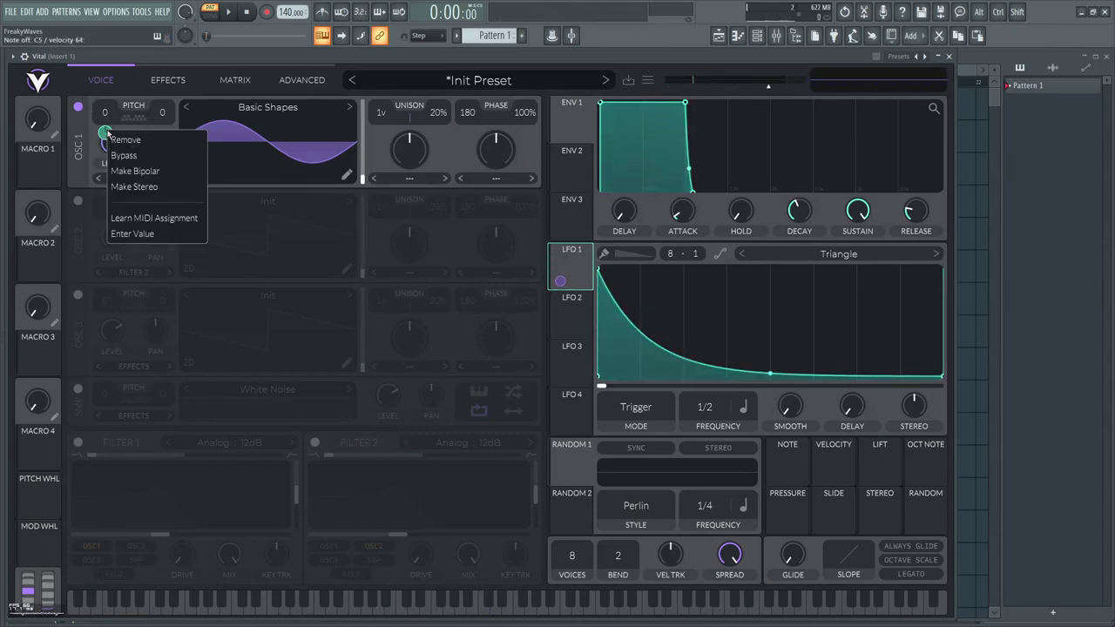
{"action": "left_click", "coordinate": [131, 172]}
{"action": "key", "text": "z"}
{"action": "key", "text": "z"}
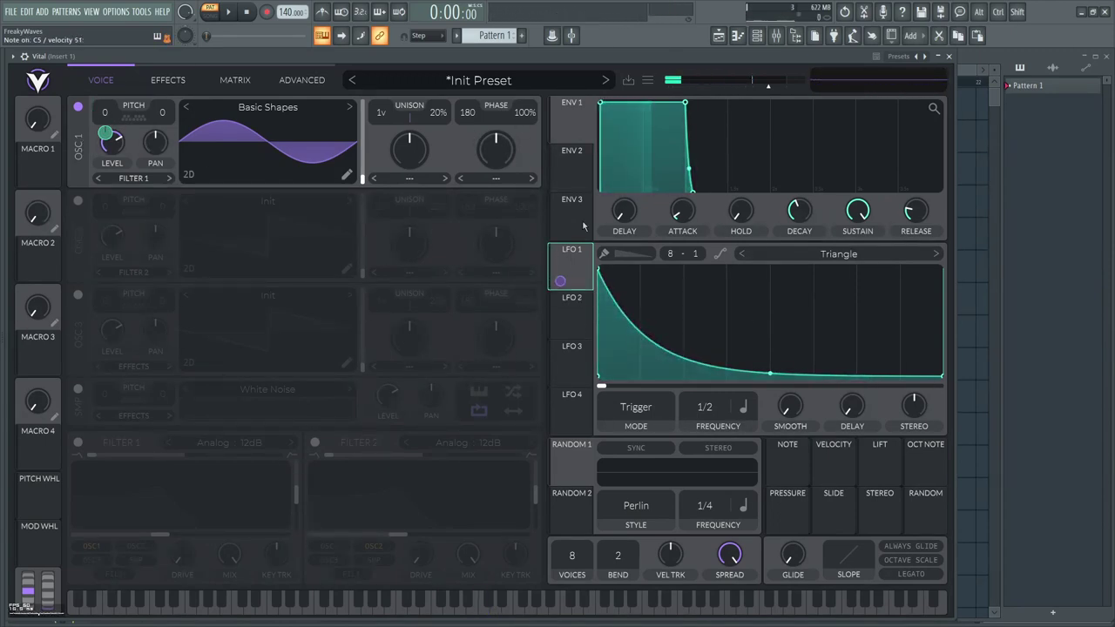
{"action": "key", "text": "z"}
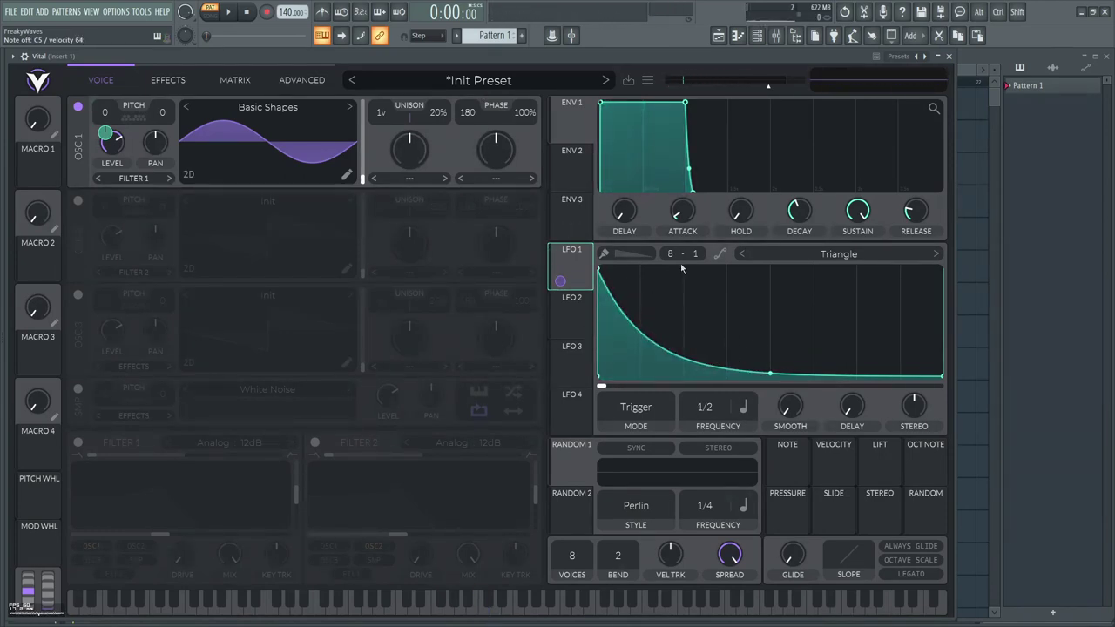
Step: Set LFO 1's grid to 8 by 8 and lower the curve's starting point to two rows below the top while auditioning
{"action": "left_click_drag", "start_coordinate": [700, 238], "coordinate": [711, 98]}
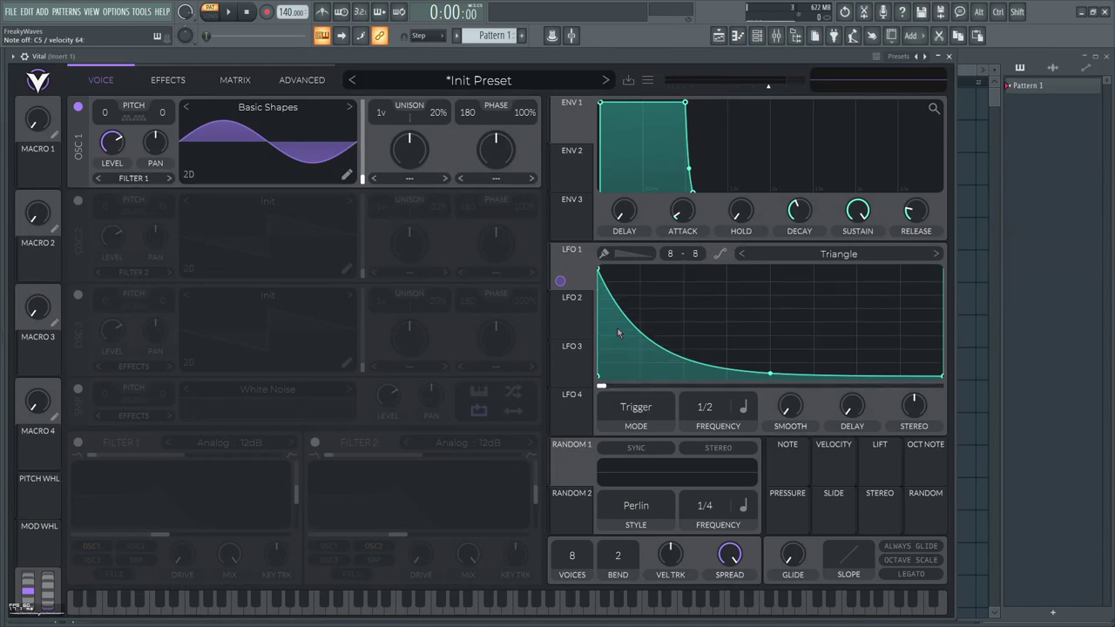
{"action": "left_click_drag", "start_coordinate": [600, 277], "coordinate": [599, 300]}
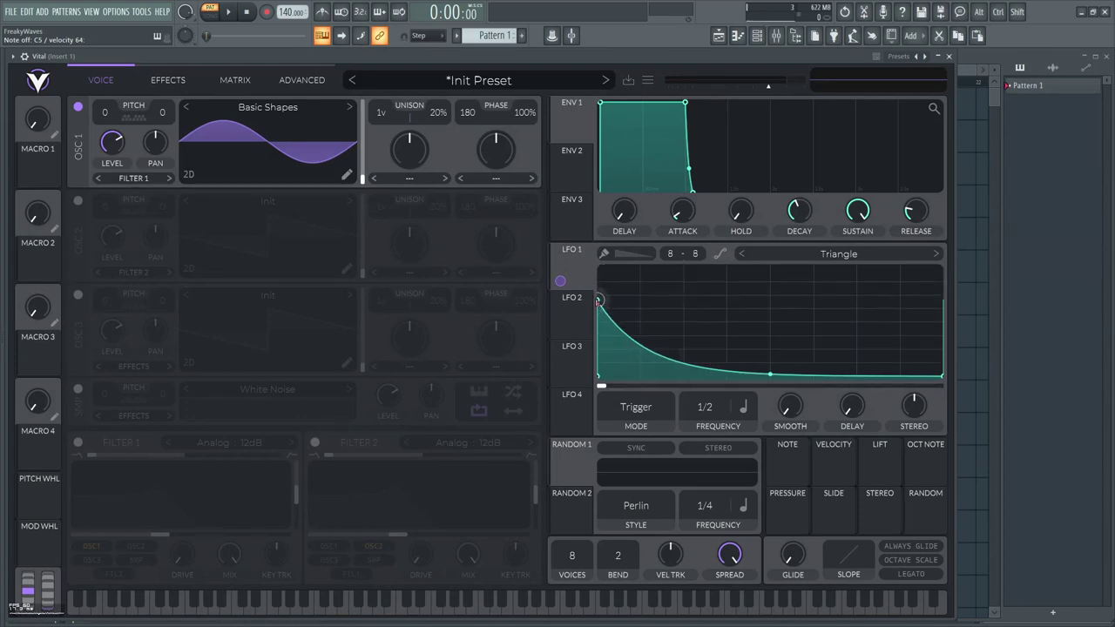
{"action": "key", "text": "q"}
{"action": "key", "text": "q"}
{"action": "key", "text": "q"}
{"action": "key", "text": "q"}
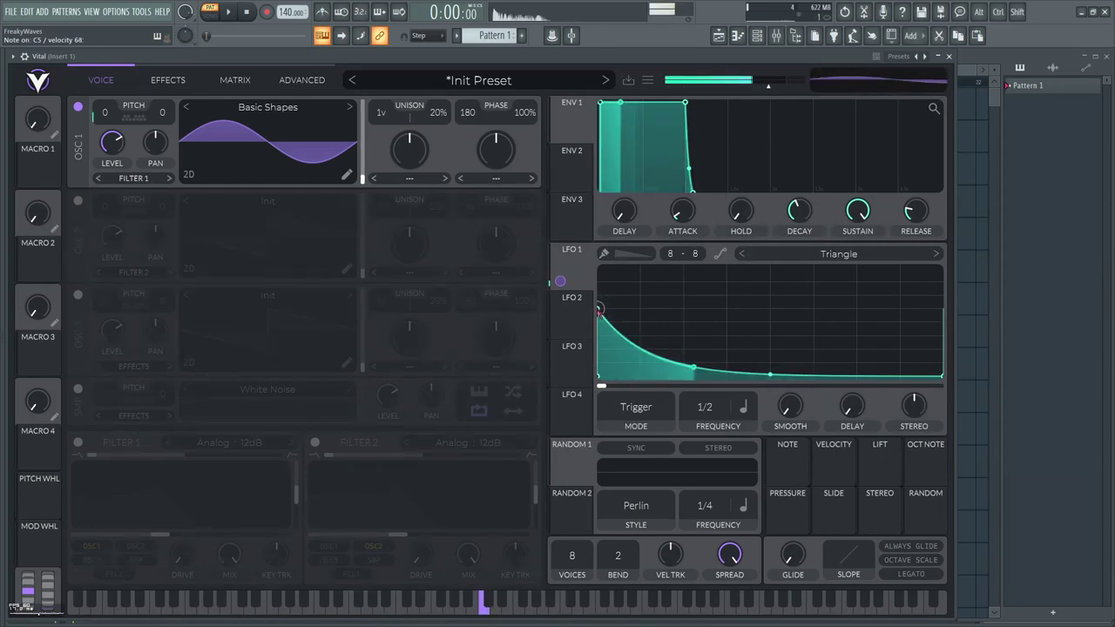
{"action": "key", "text": "z"}
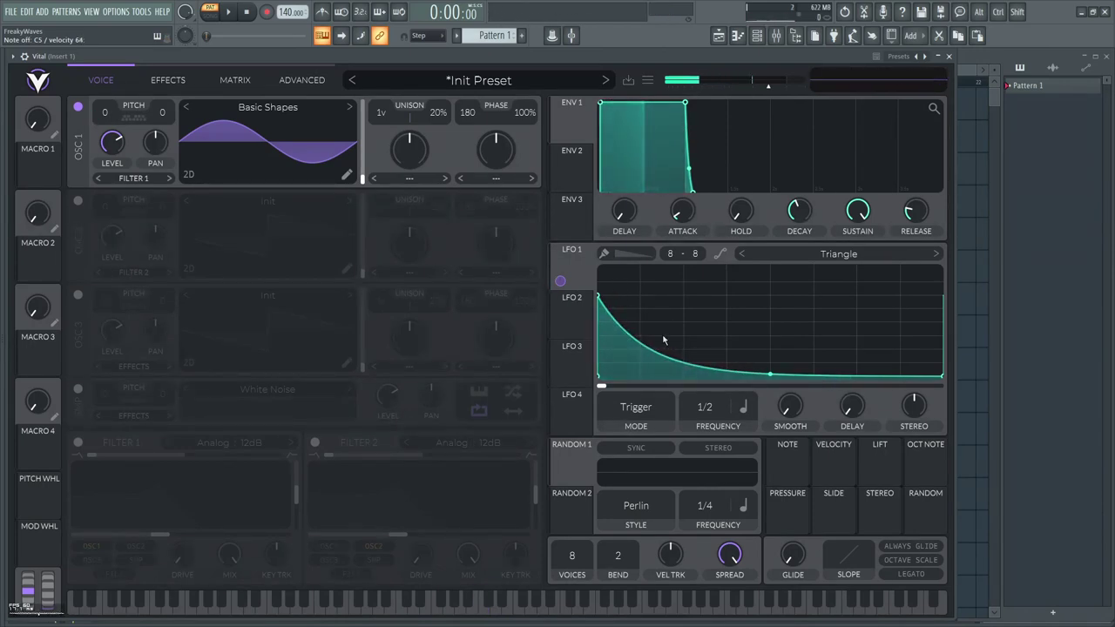
Step: Add a point to LFO 1's curve at the second vertical grid line, two rows above the bottom
{"action": "double_click", "coordinate": [642, 350]}
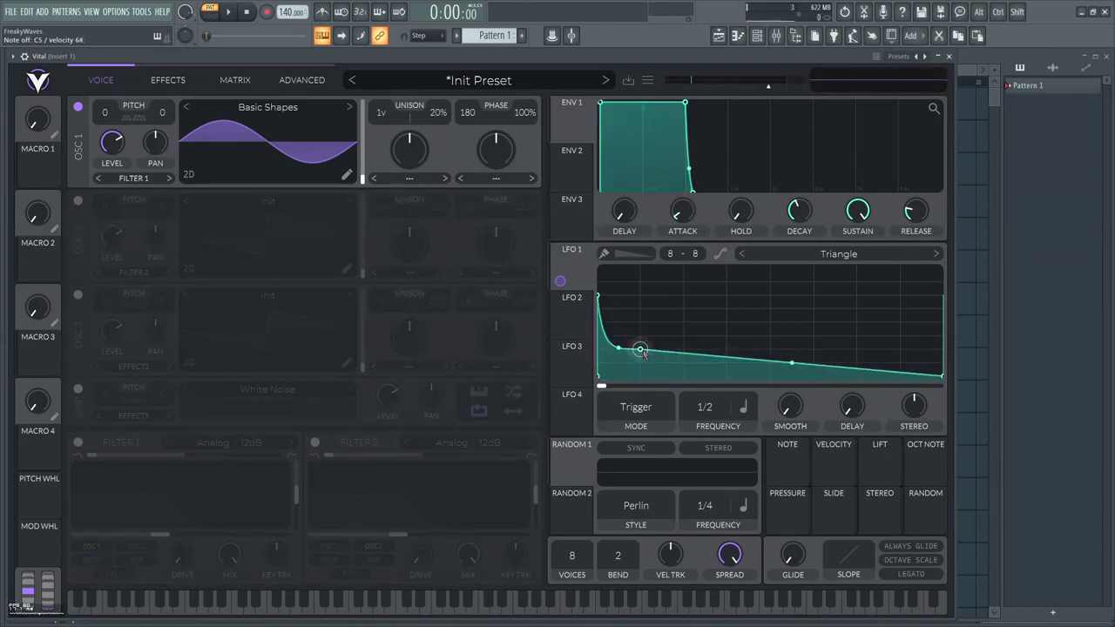
{"action": "left_click_drag", "start_coordinate": [642, 353], "coordinate": [693, 359]}
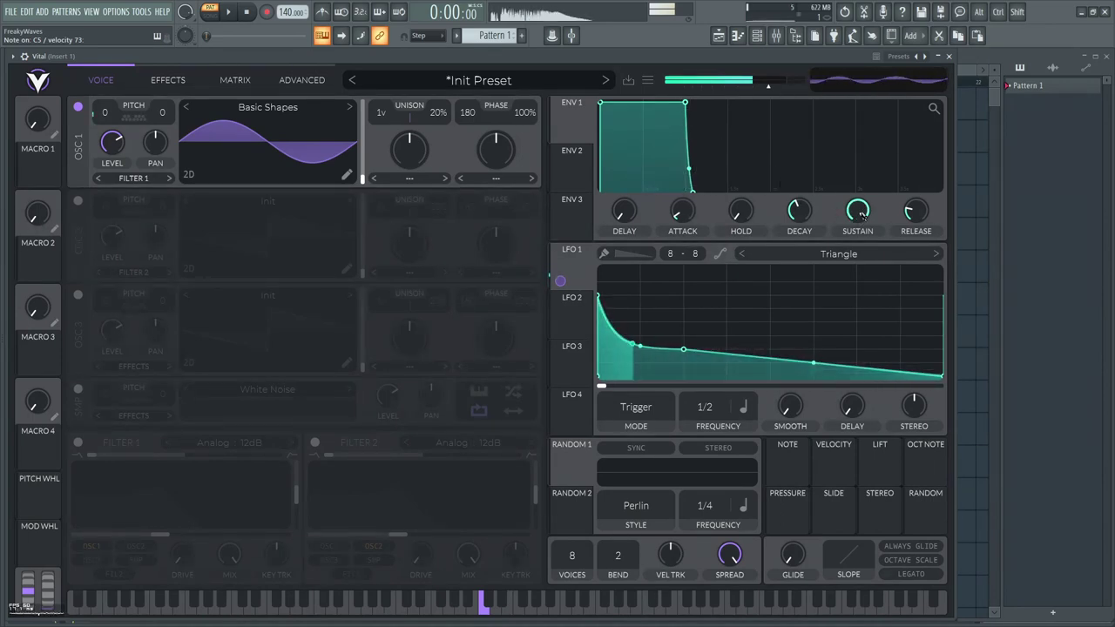
Step: Set Envelope 1's sustain to zero, lengthen its decay slightly and bend the decay inward into an exponential fall
{"action": "left_click_drag", "start_coordinate": [852, 215], "coordinate": [845, 270]}
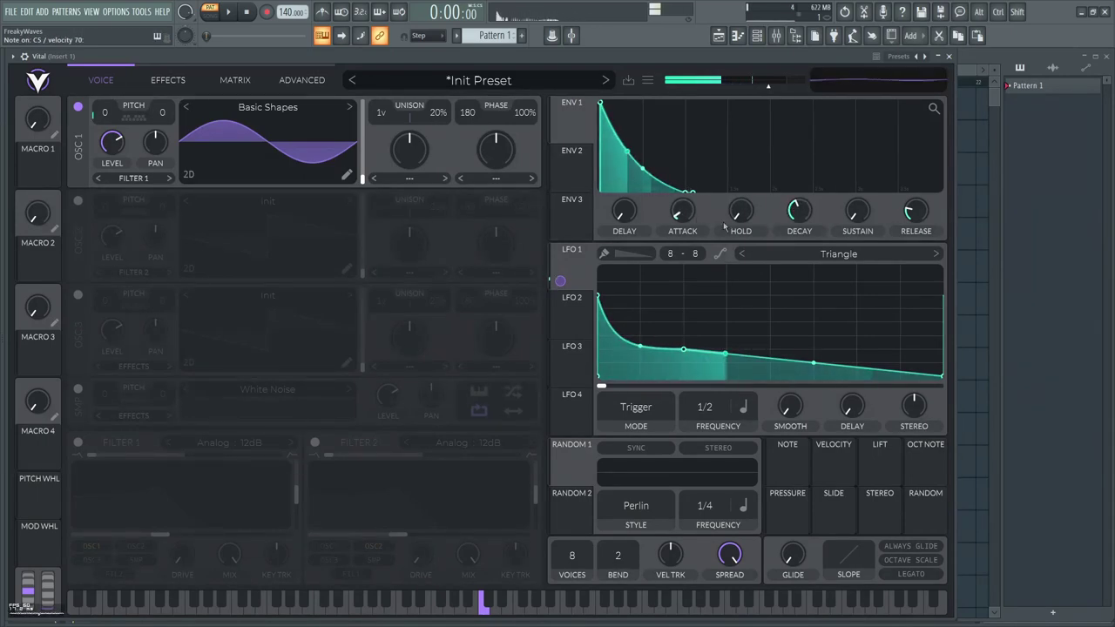
{"action": "left_click_drag", "start_coordinate": [642, 167], "coordinate": [657, 132]}
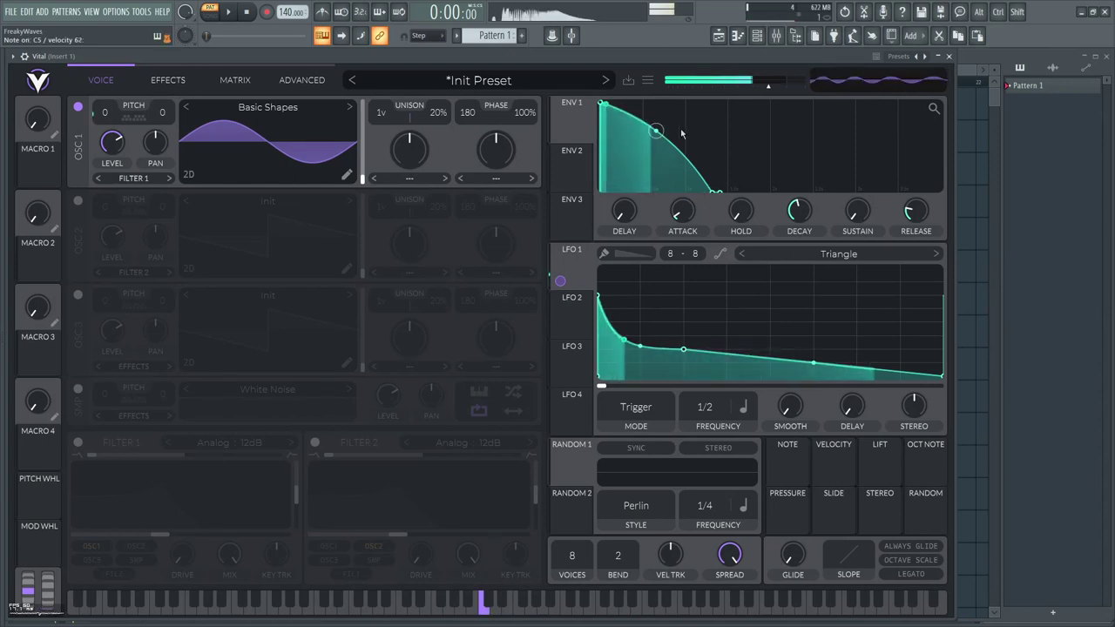
{"action": "left_click_drag", "start_coordinate": [657, 132], "coordinate": [655, 155]}
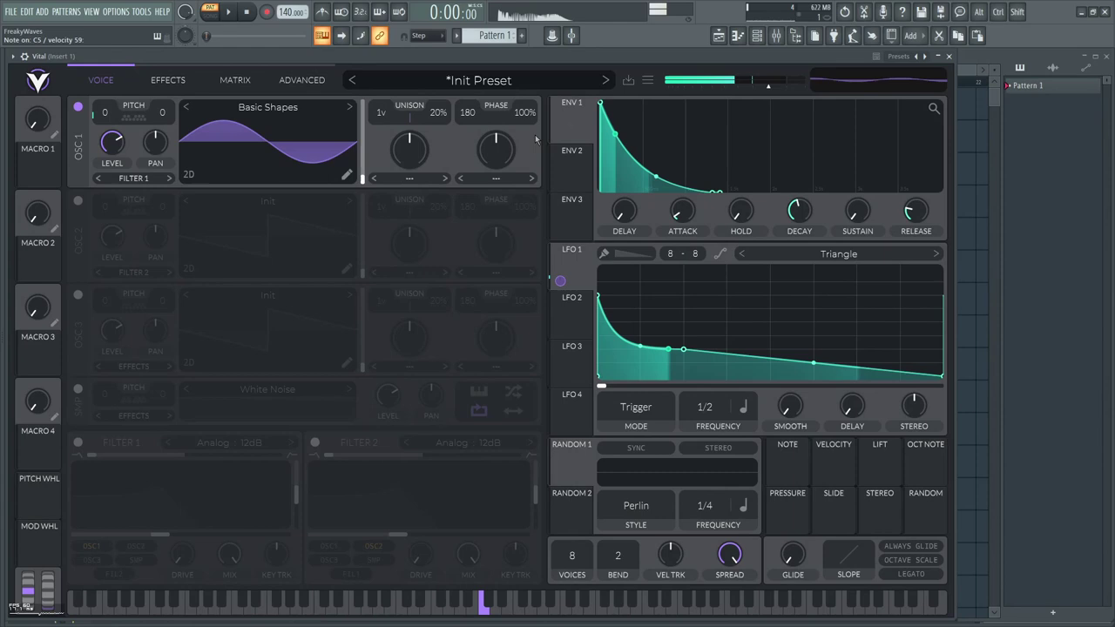
Step: Enable the Soft Clip distortion, modulate its Drive with Envelope 1 and adjust the drive amount
{"action": "left_click", "coordinate": [169, 79]}
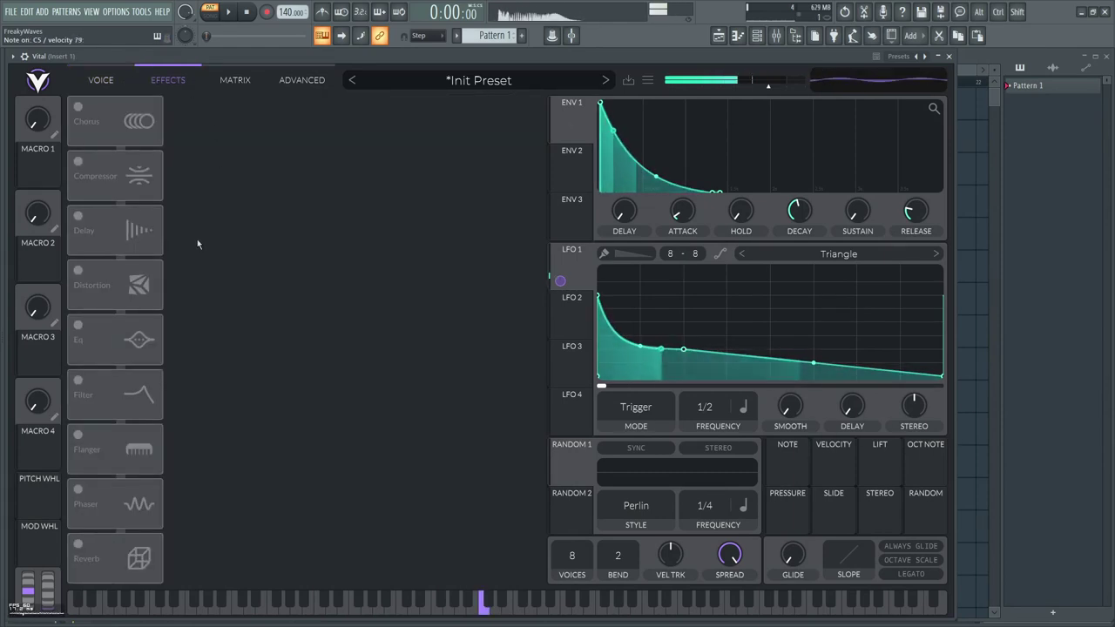
{"action": "left_click", "coordinate": [84, 289]}
{"action": "left_click_drag", "start_coordinate": [568, 128], "coordinate": [408, 137]}
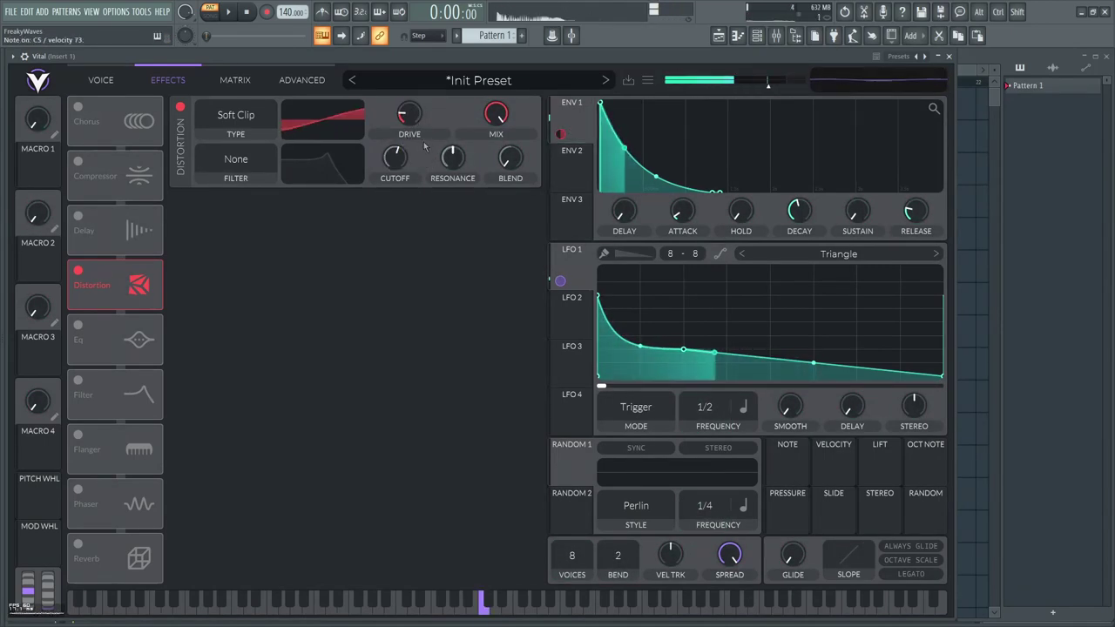
{"action": "left_click_drag", "start_coordinate": [409, 120], "coordinate": [409, 145]}
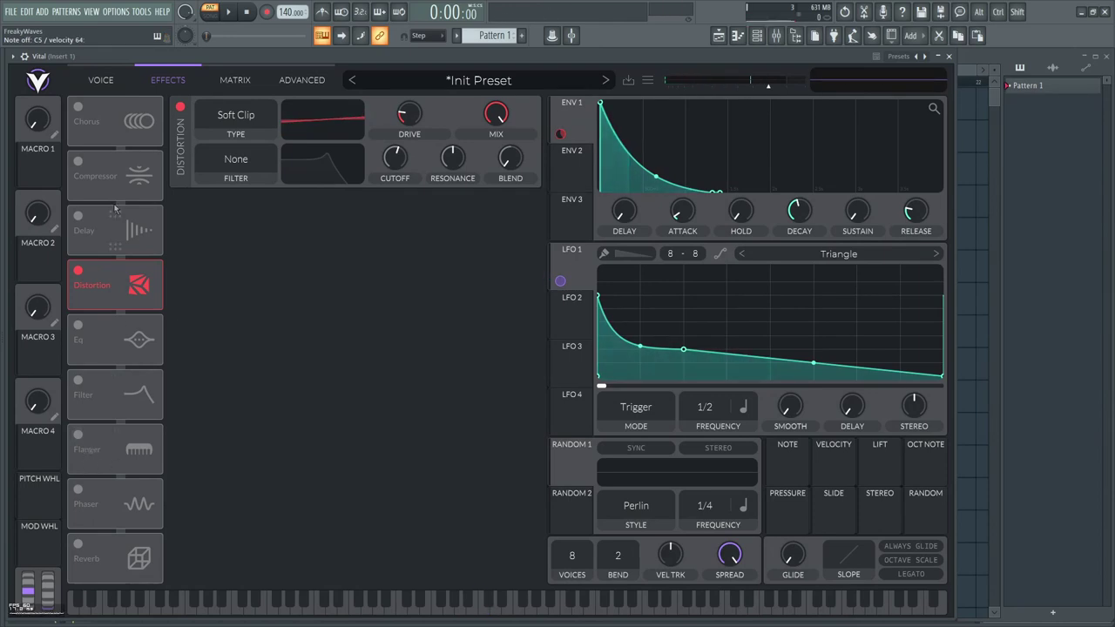
Step: Enable the multiband compressor after the distortion, with its attack at about 78.5% and a shorter release
{"action": "left_click", "coordinate": [81, 162]}
{"action": "left_click_drag", "start_coordinate": [113, 175], "coordinate": [114, 283]}
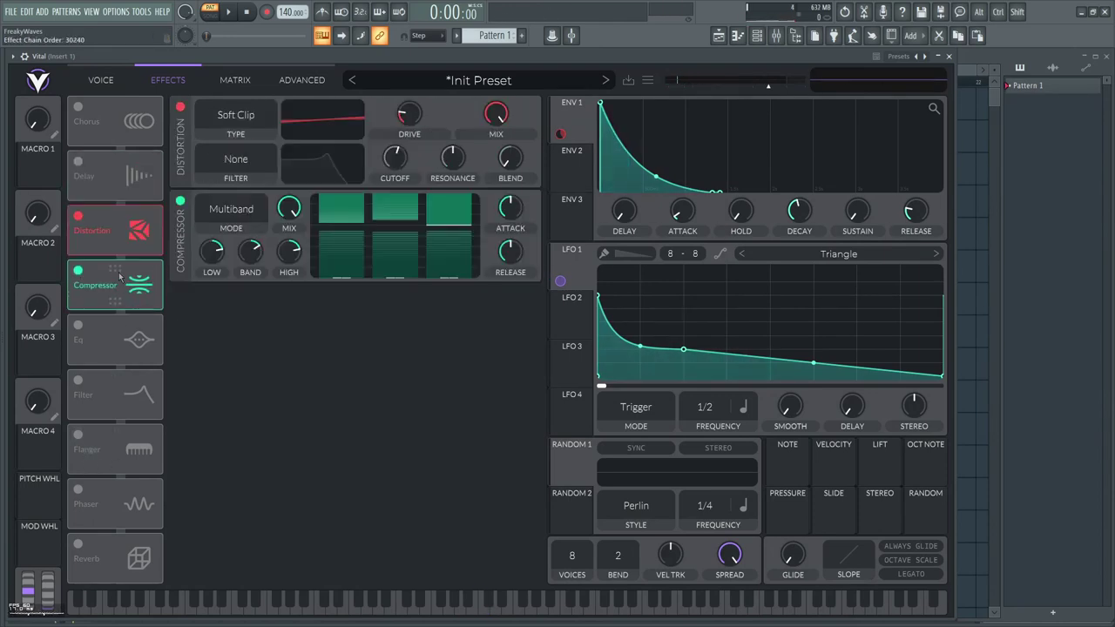
{"action": "left_click_drag", "start_coordinate": [511, 209], "coordinate": [510, 189]}
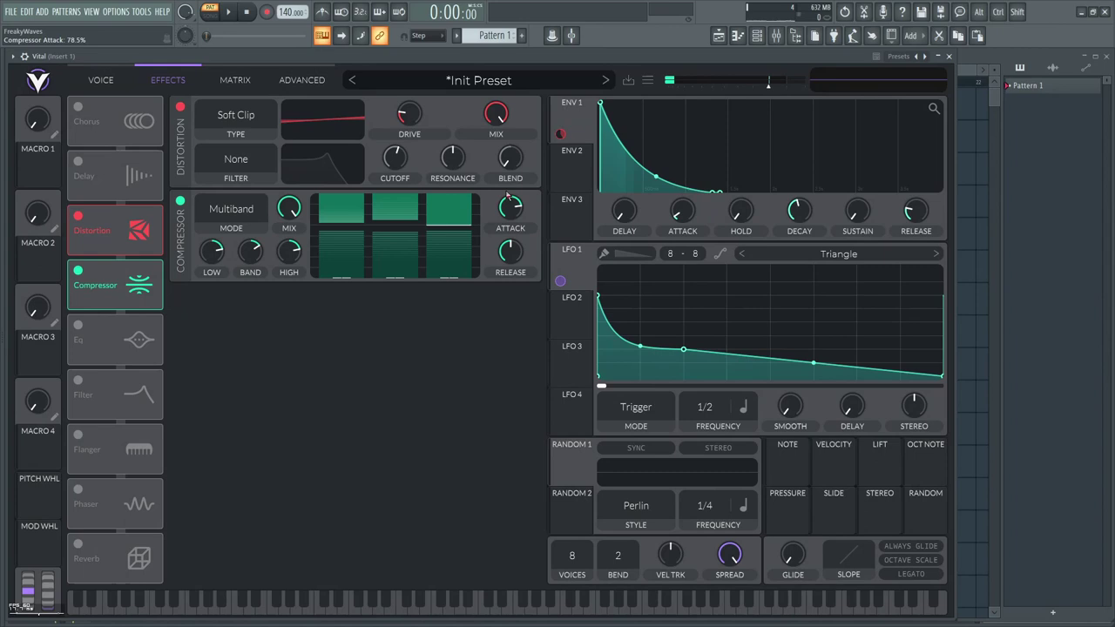
{"action": "mouse_move", "coordinate": [503, 272]}
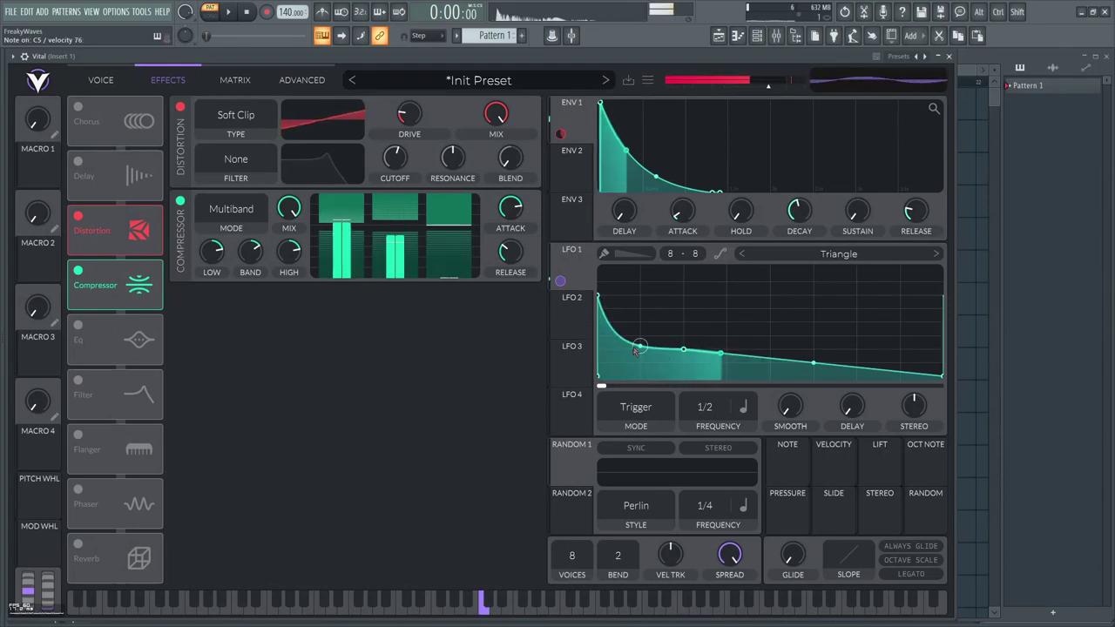
Step: Move LFO 1's added point earlier to the first vertical grid line and audition the faster pitch drop
{"action": "left_click_drag", "start_coordinate": [684, 350], "coordinate": [641, 351]}
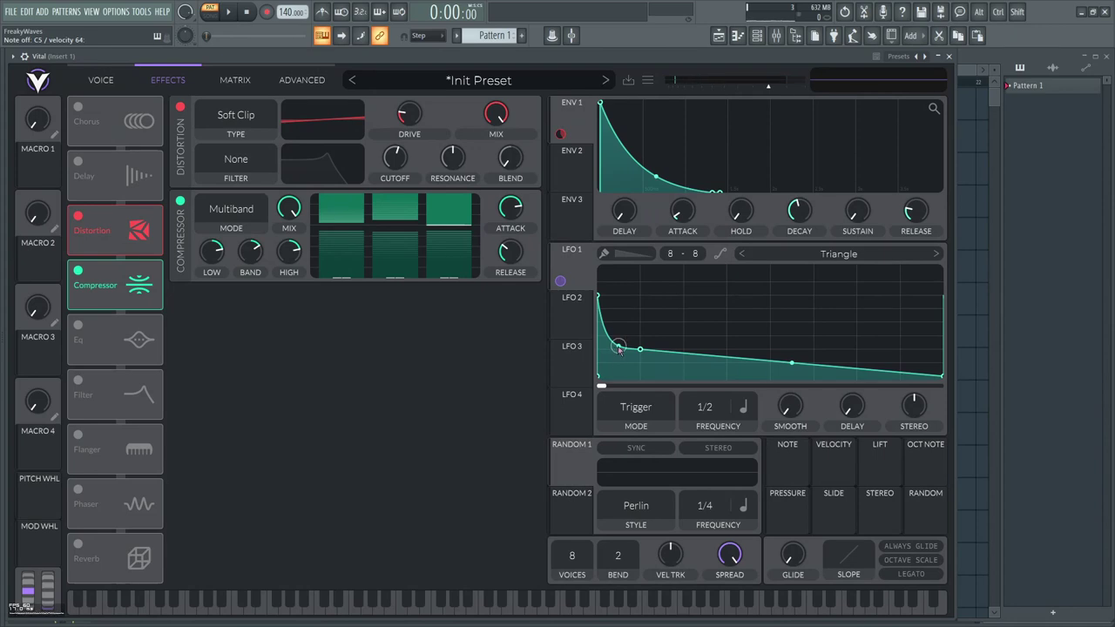
{"action": "key", "text": "z"}
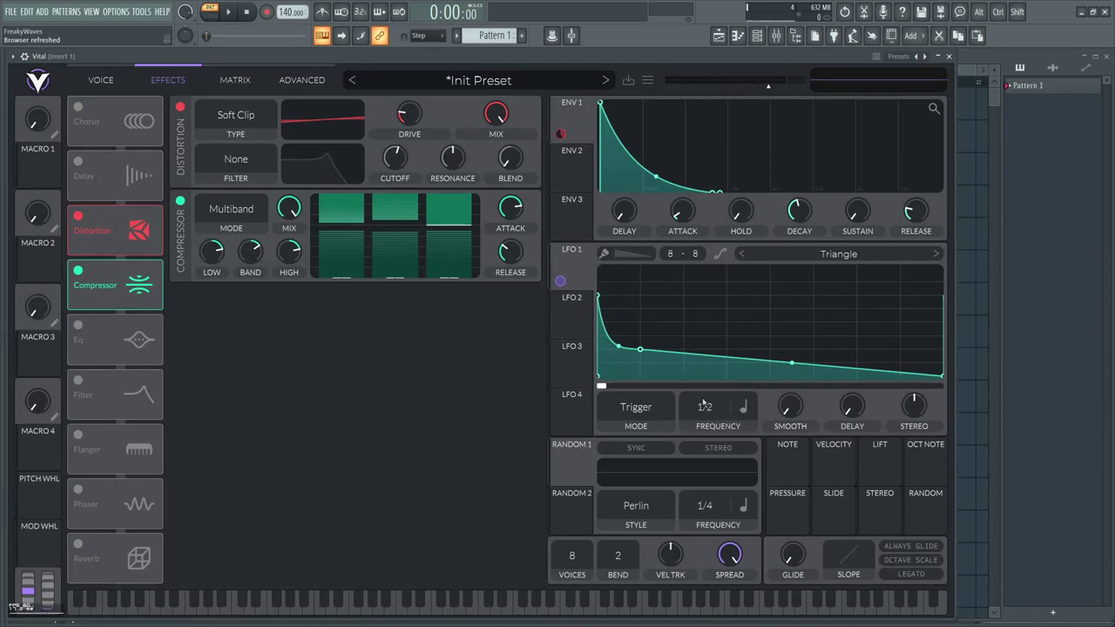
Step: Audition the sound at a tempo of 10 BPM, and raise the project tempo to 120 BPM
{"action": "left_click_drag", "start_coordinate": [291, 11], "coordinate": [292, 44]}
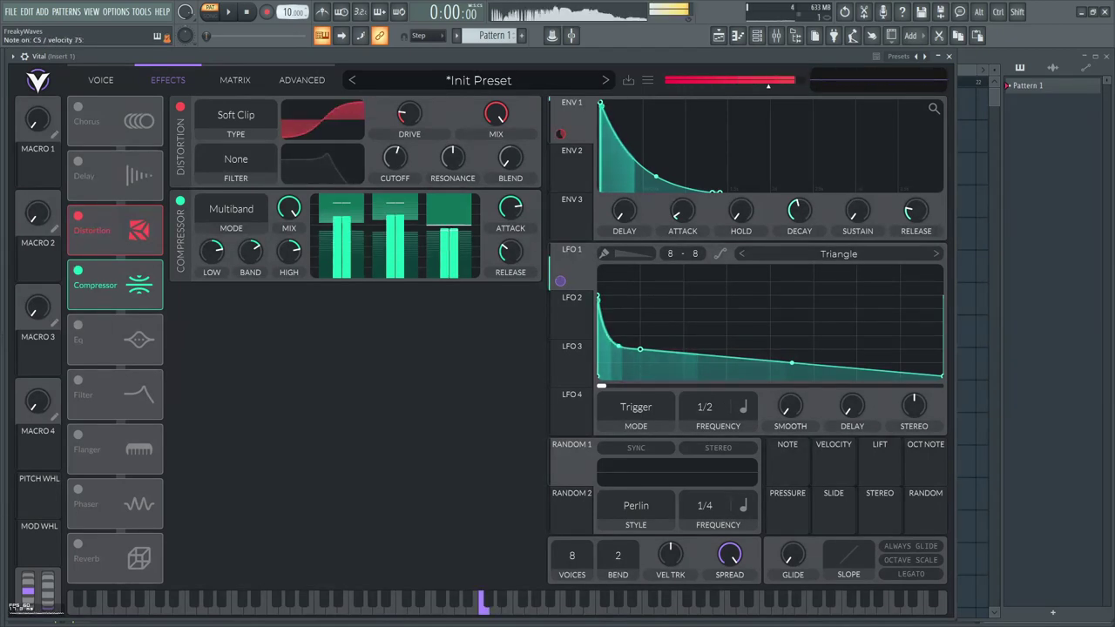
{"action": "left_click_drag", "start_coordinate": [292, 43], "coordinate": [290, 16]}
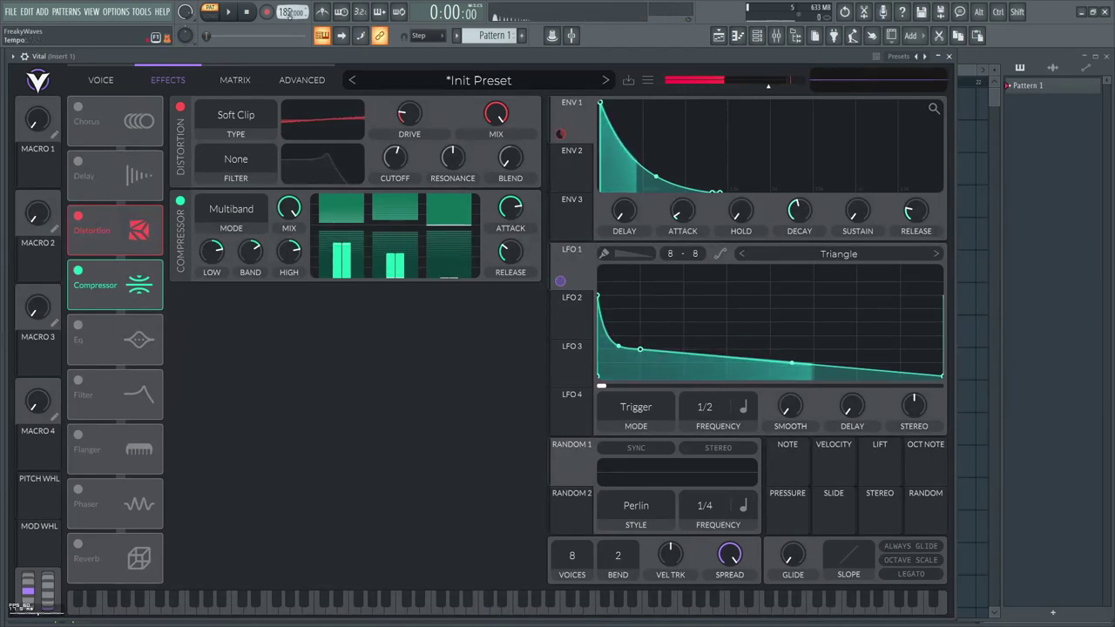
Step: Switch LFO 1's frequency from tempo sync to seconds, at 0.500 secs, and audition the kick
{"action": "left_click", "coordinate": [744, 407]}
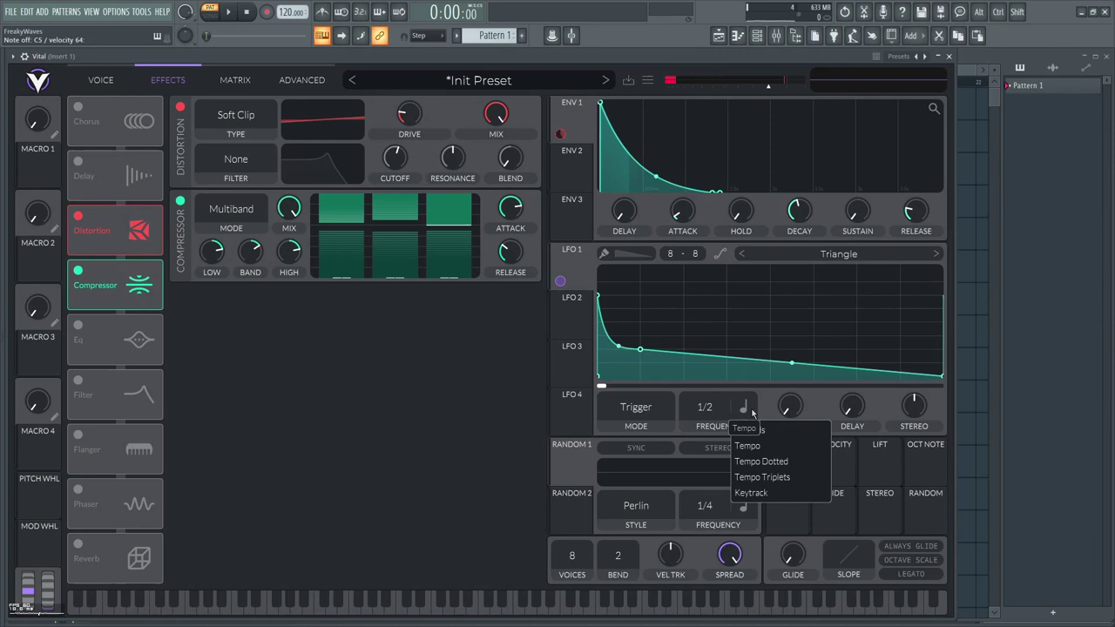
{"action": "left_click", "coordinate": [751, 430]}
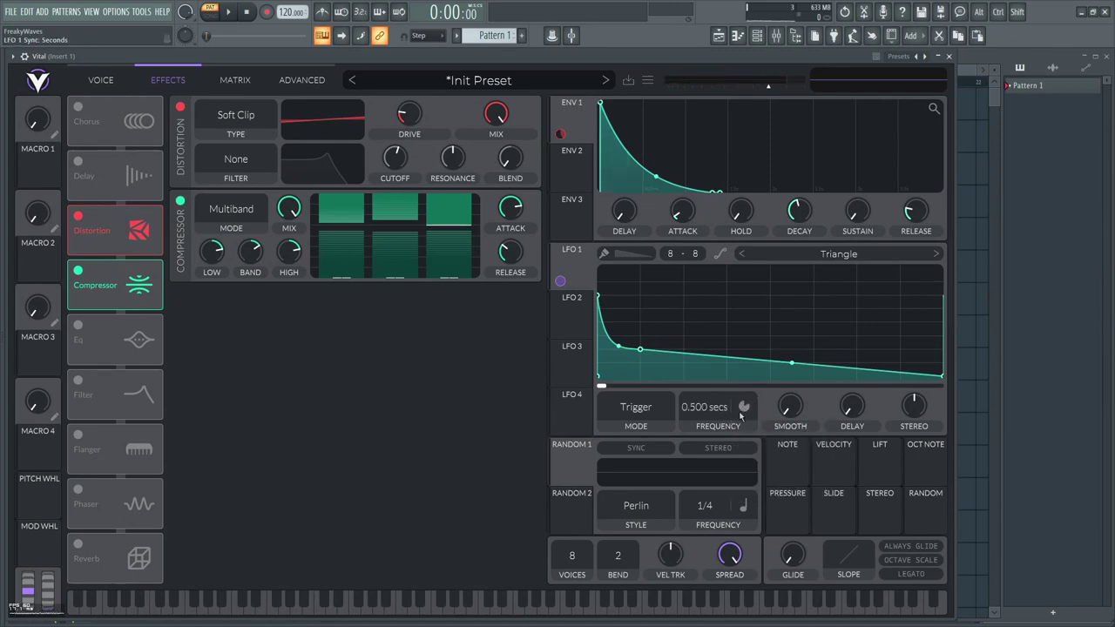
{"action": "key", "text": "q"}
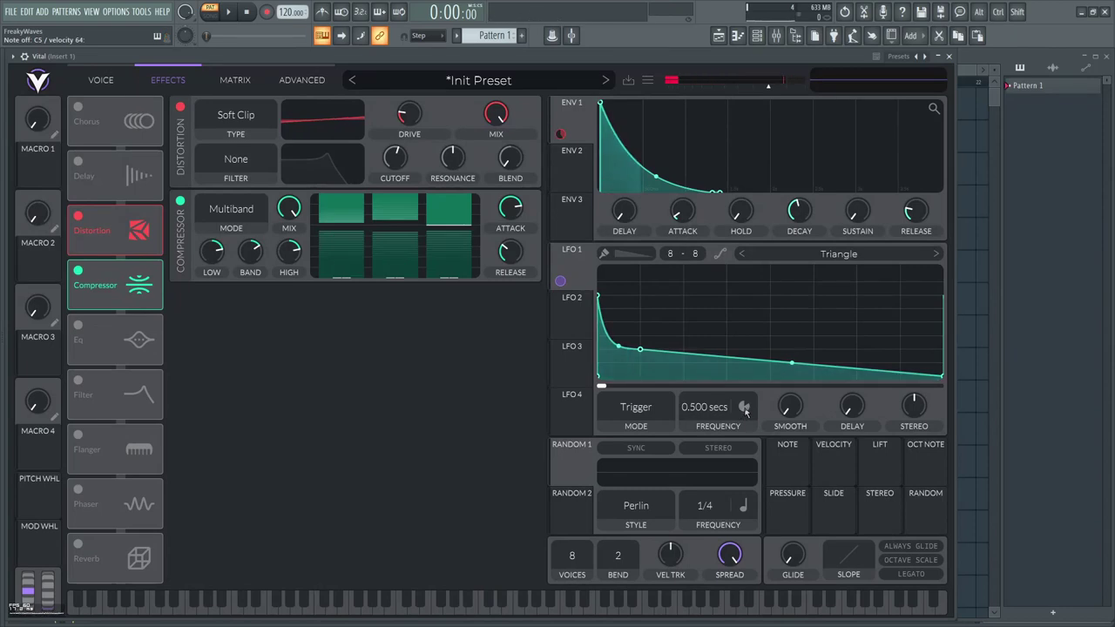
{"action": "key", "text": "z"}
Step: Set LFO 1's mode to Envelope and audition the kick several times
{"action": "left_click", "coordinate": [632, 412]}
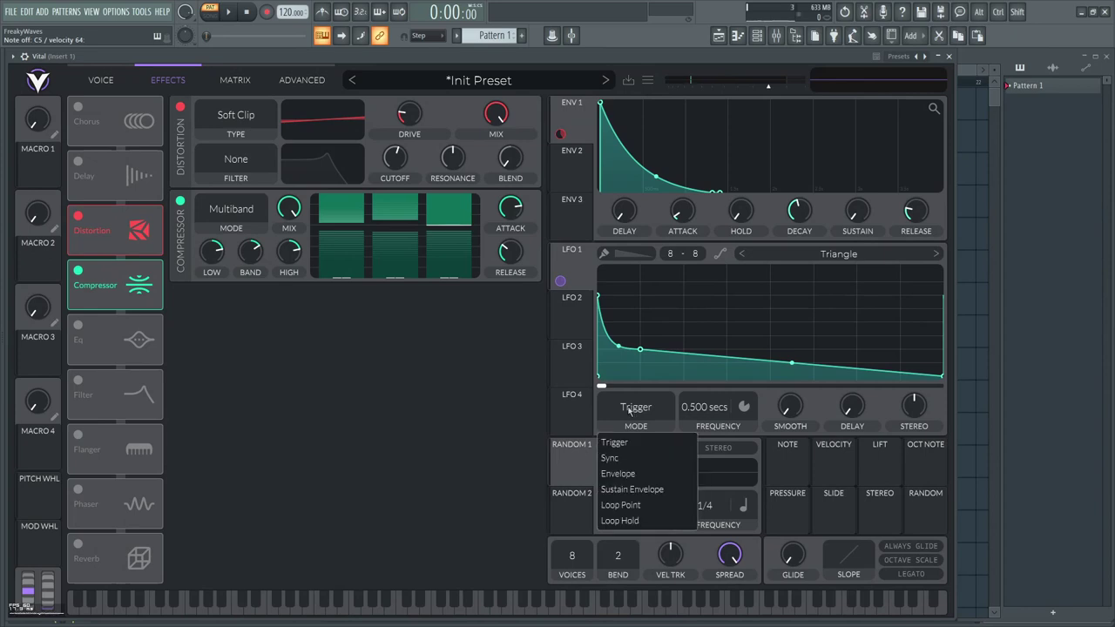
{"action": "left_click", "coordinate": [643, 473]}
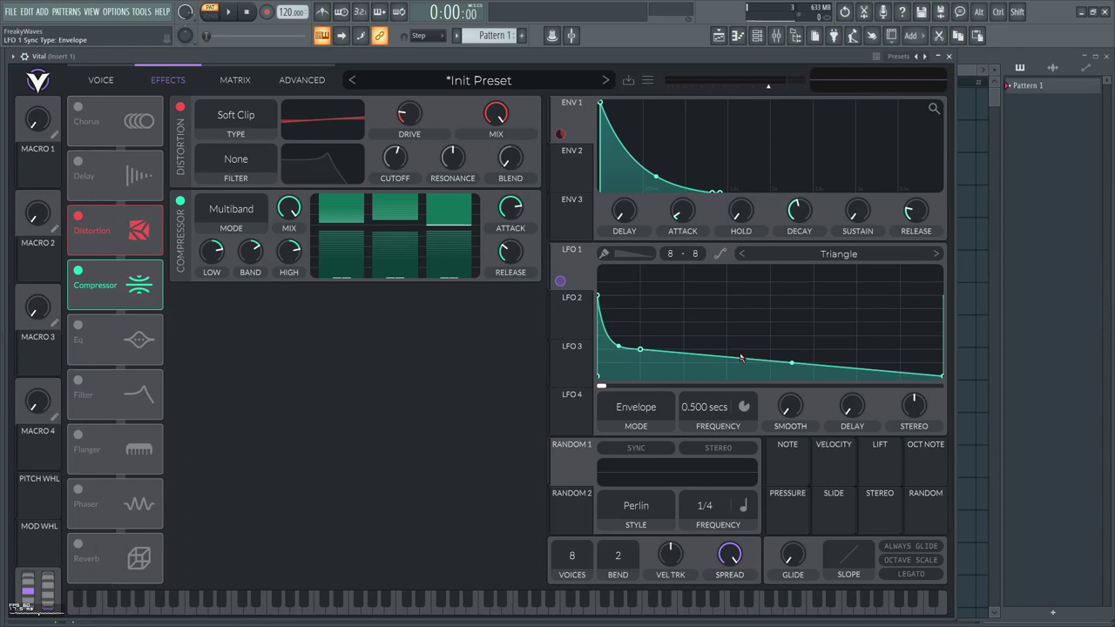
{"action": "key", "text": "z"}
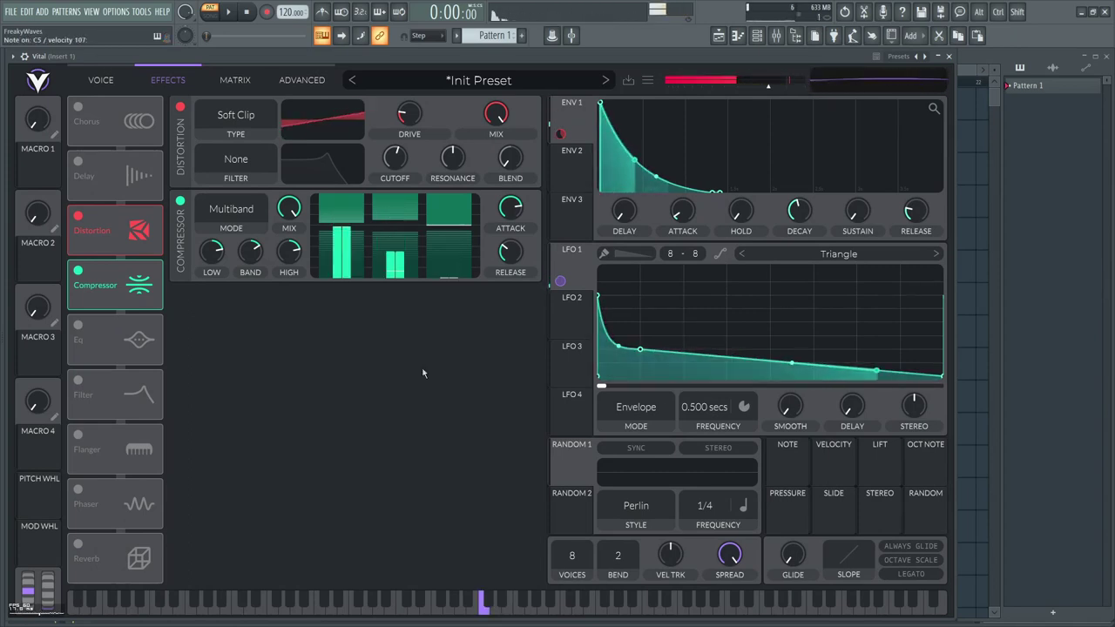
{"action": "key", "text": "q"}
{"action": "key", "text": "q"}
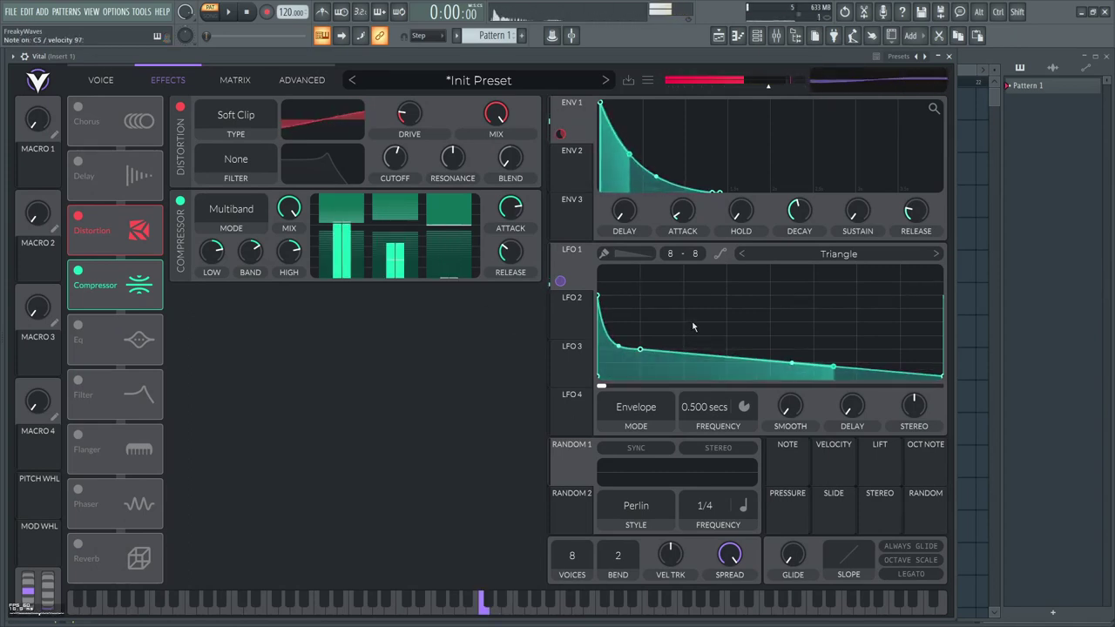
{"action": "key", "text": "z"}
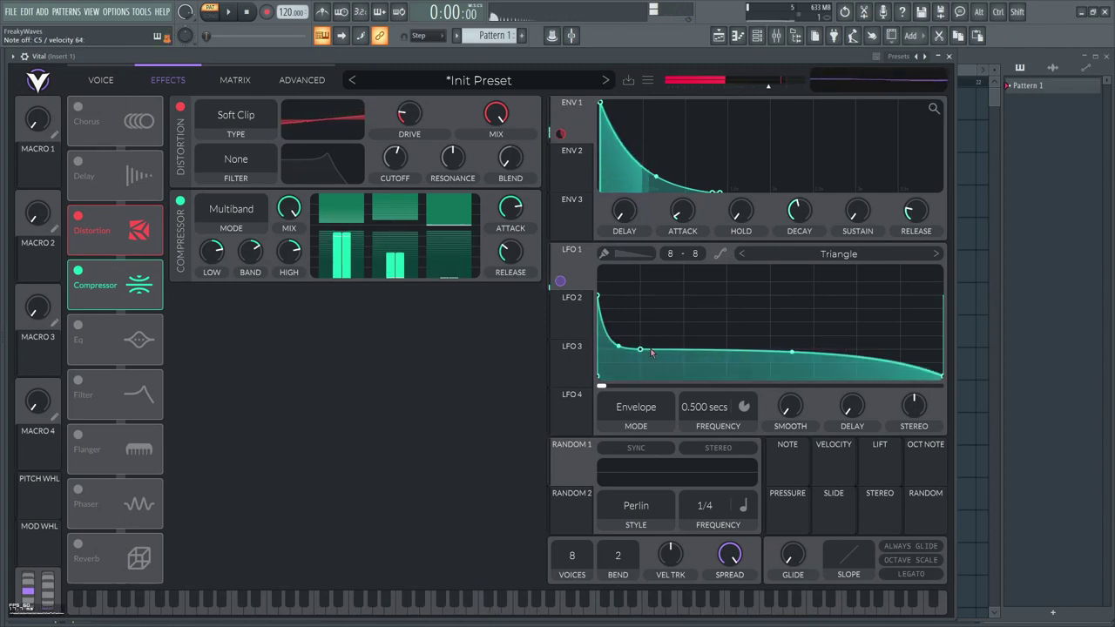
Step: Add an LFO 1 point on the third vertical grid line, curve the segment before it and level the tail to its height
{"action": "double_click", "coordinate": [727, 363]}
{"action": "left_click_drag", "start_coordinate": [684, 350], "coordinate": [684, 354]}
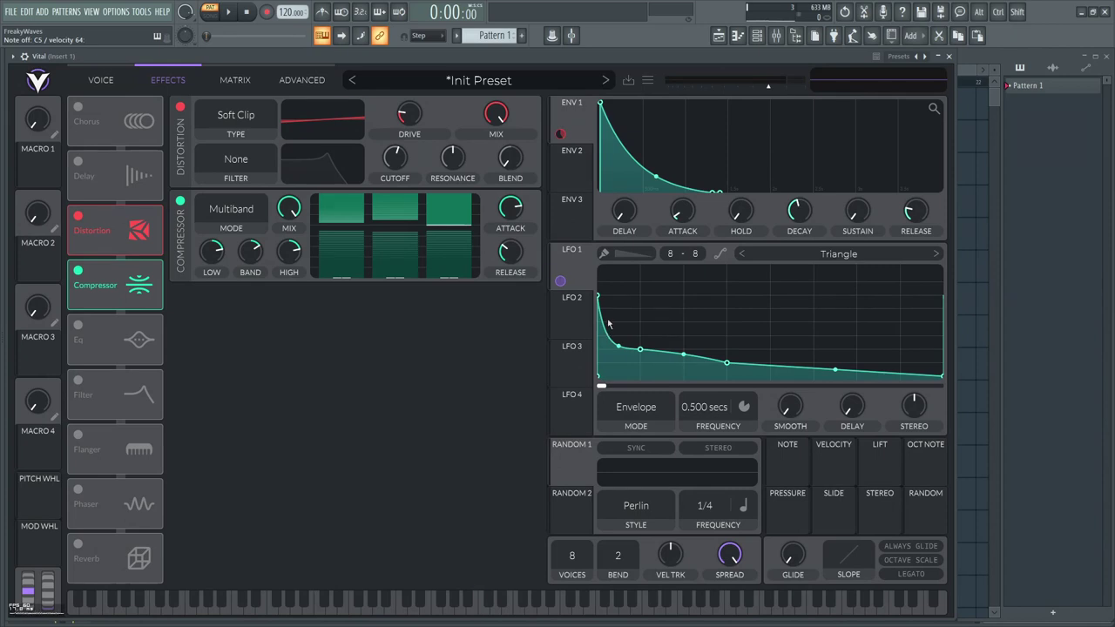
{"action": "left_click_drag", "start_coordinate": [609, 325], "coordinate": [608, 348]}
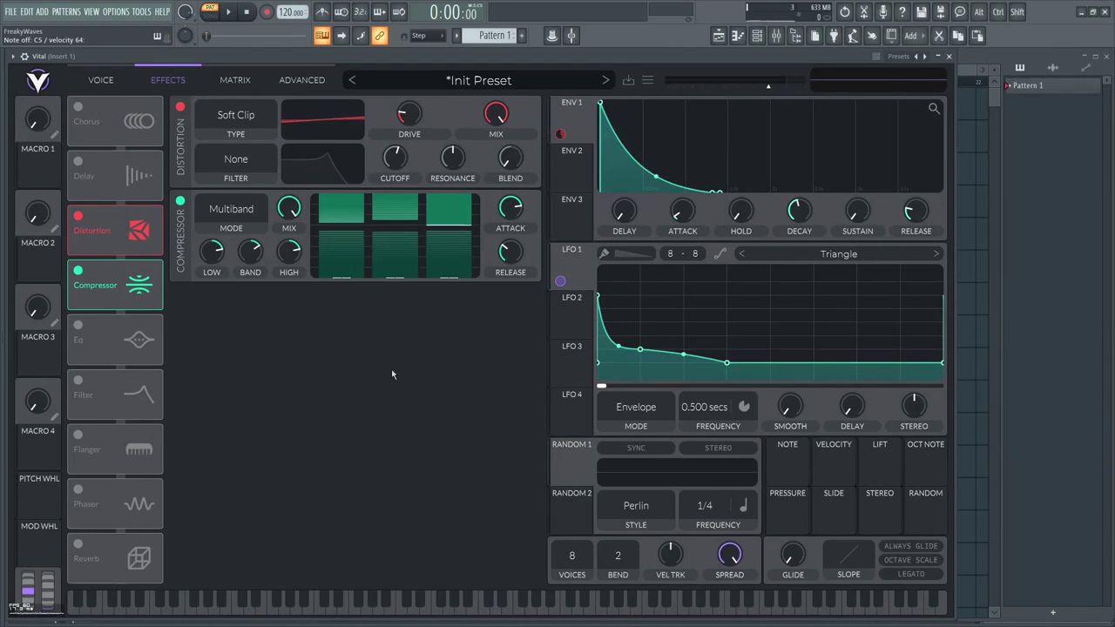
Step: Raise Envelope 1's sustain to maximum and audition the sustained, driven kick
{"action": "left_click_drag", "start_coordinate": [713, 190], "coordinate": [711, 105]}
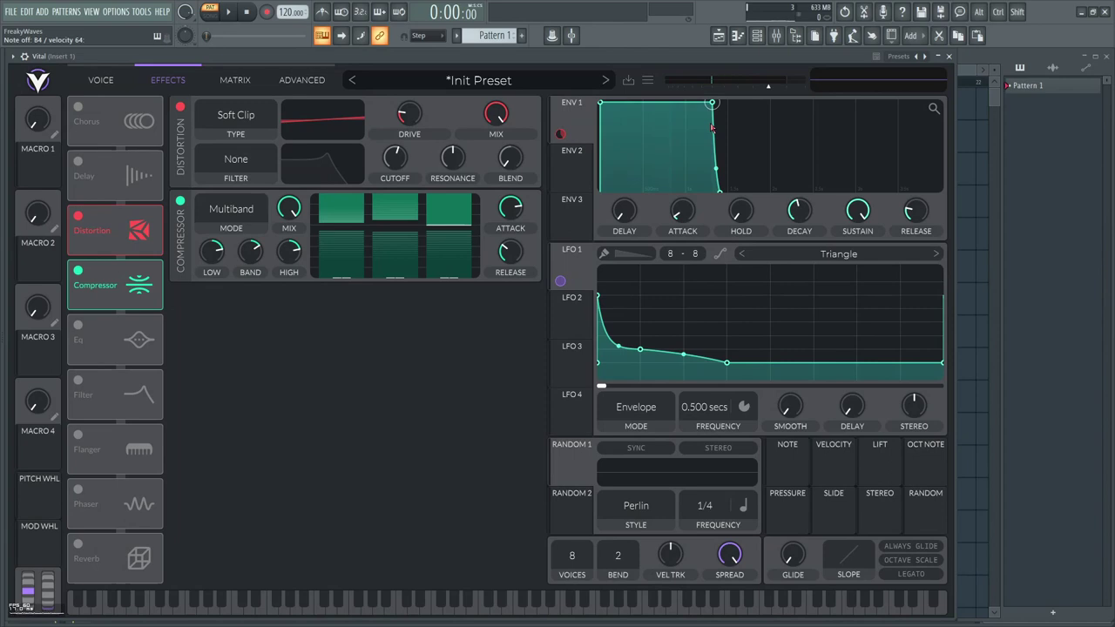
{"action": "mouse_move", "coordinate": [410, 149]}
{"action": "left_mouse_down"}
{"action": "mouse_move", "coordinate": [409, 131]}
{"action": "mouse_move", "coordinate": [412, 168]}
{"action": "left_mouse_up"}
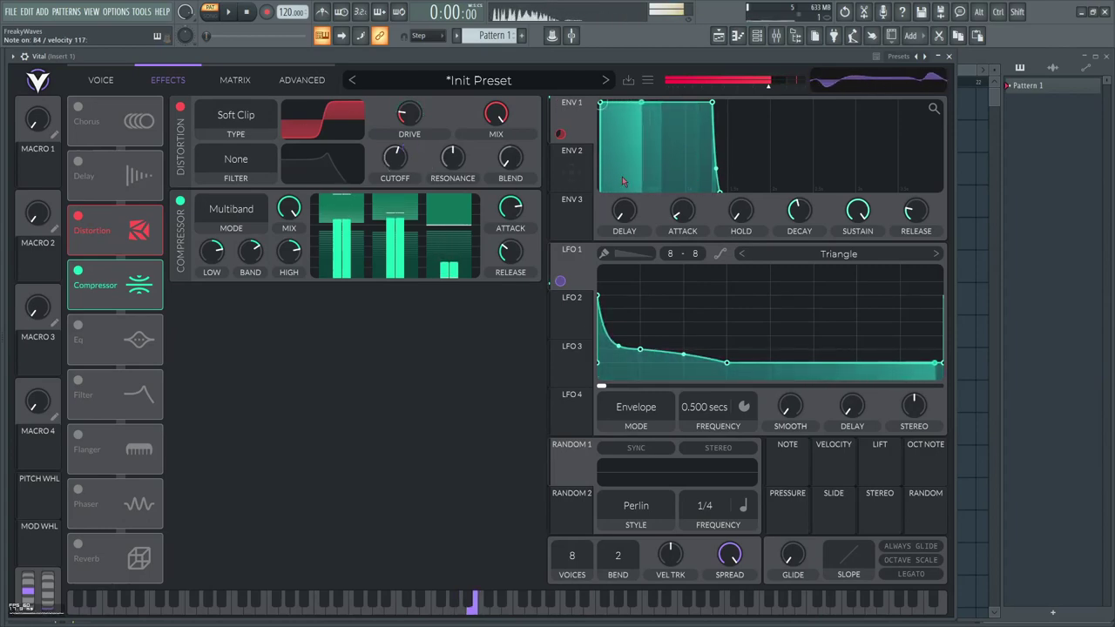
Step: Reshape LFO 1 to start at full height, drop in a curve to the second vertical grid line and continue as a raised flat tail
{"action": "left_click_drag", "start_coordinate": [728, 363], "coordinate": [728, 351]}
{"action": "left_click_drag", "start_coordinate": [732, 352], "coordinate": [732, 339]}
{"action": "mouse_move", "coordinate": [495, 56]}
{"action": "left_mouse_down"}
{"action": "mouse_move", "coordinate": [548, 50]}
{"action": "mouse_move", "coordinate": [597, 68]}
{"action": "mouse_move", "coordinate": [566, 129]}
{"action": "mouse_move", "coordinate": [541, 134]}
{"action": "mouse_move", "coordinate": [493, 46]}
{"action": "mouse_move", "coordinate": [513, 59]}
{"action": "mouse_move", "coordinate": [516, 68]}
{"action": "mouse_move", "coordinate": [492, 48]}
{"action": "left_mouse_up"}
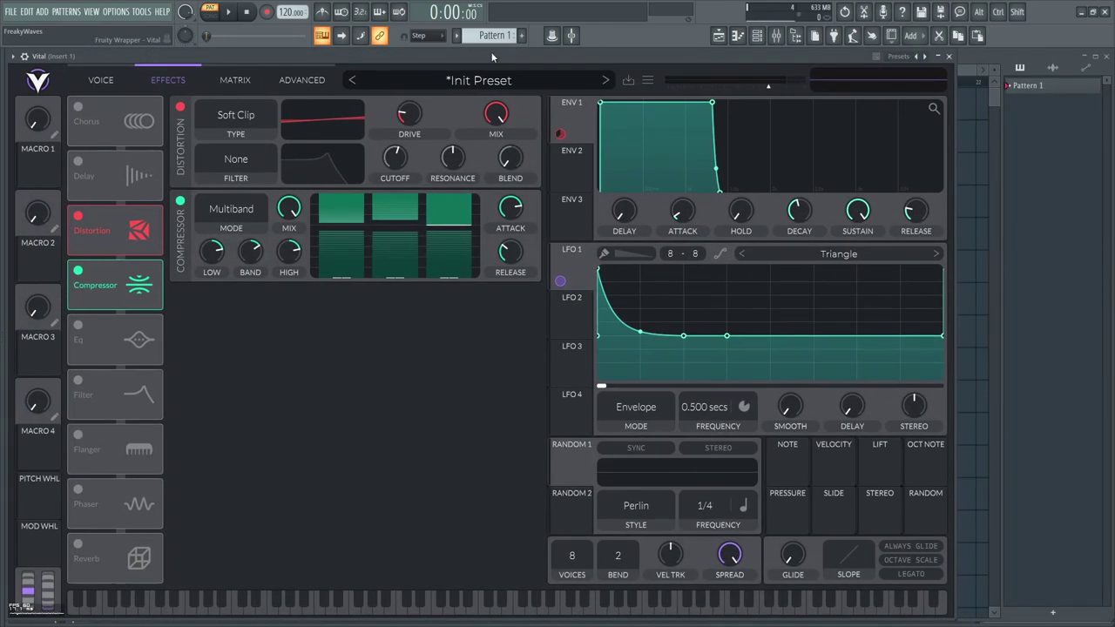